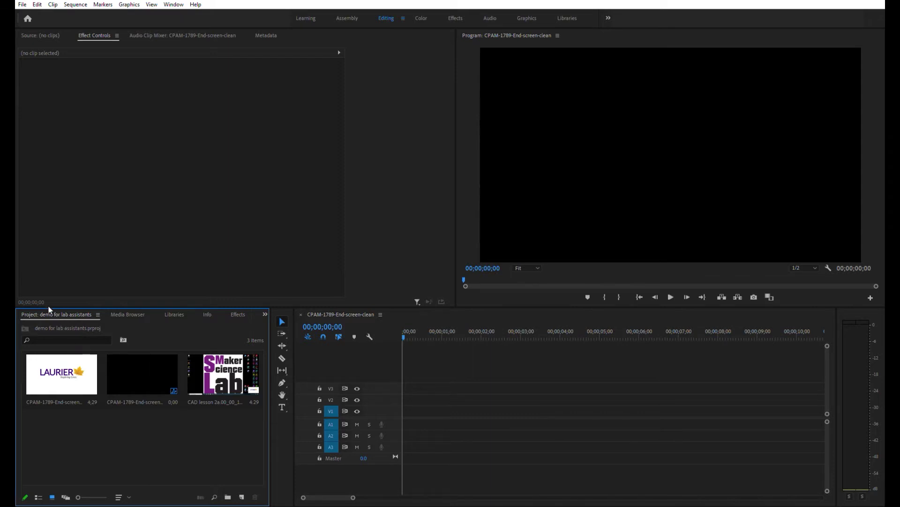
# Place the Laurier end-screen image and the CAD lesson image end to end on track V1, beginning at the sequence start.
pyautogui.click(60, 373)
pyautogui.moveTo(60, 372); pyautogui.dragTo(404, 412)
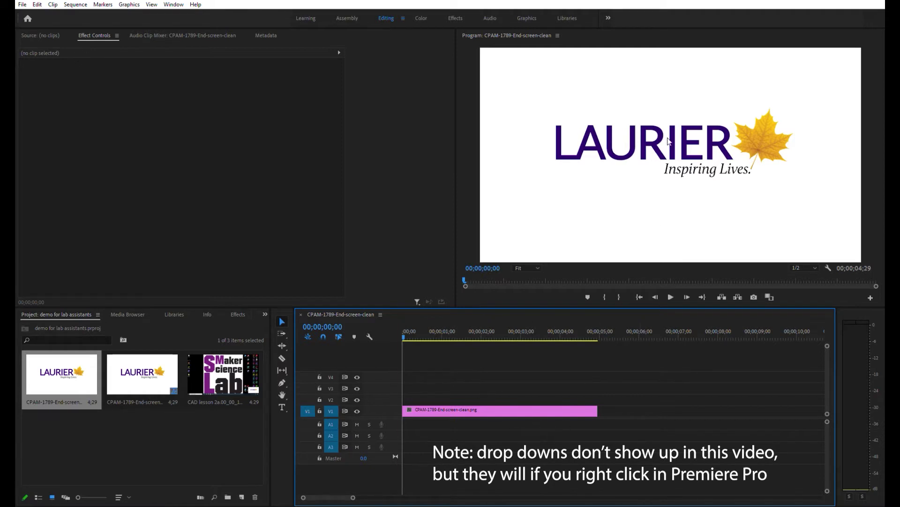
pyautogui.moveTo(219, 365); pyautogui.dragTo(605, 410)
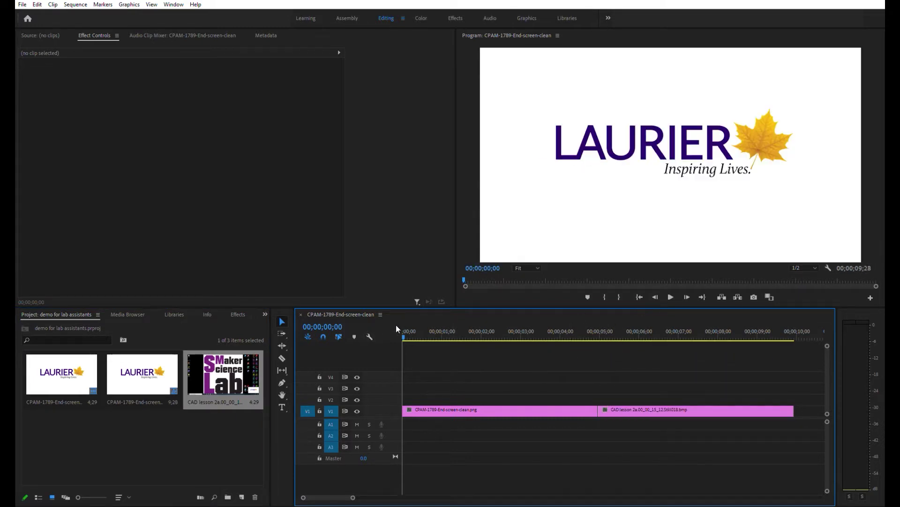
pyautogui.moveTo(405, 331); pyautogui.dragTo(570, 341)
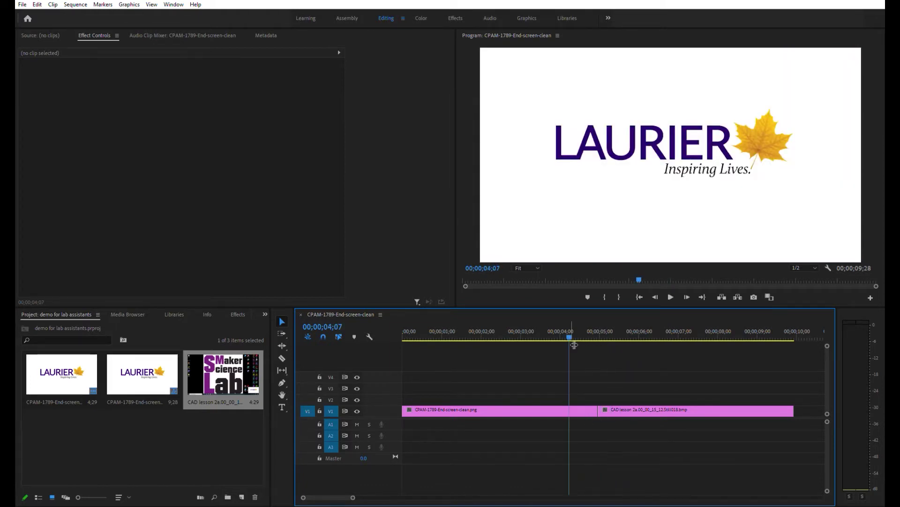
# Shorten the Laurier end-screen clip to 3 seconds and move the CAD lesson image clip up against its end.
pyautogui.click(485, 405)
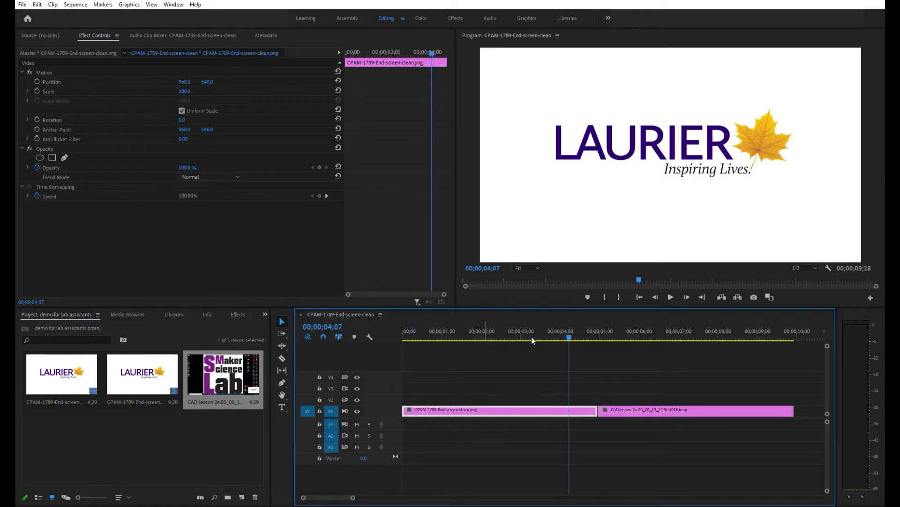
pyautogui.hotkey('ctrl', 'm')
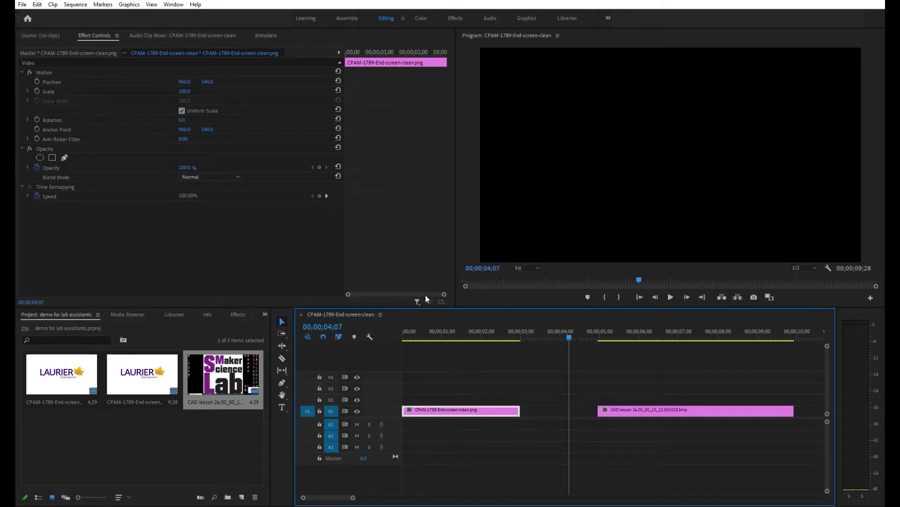
pyautogui.moveTo(626, 410); pyautogui.dragTo(548, 409)
pyautogui.moveTo(569, 334); pyautogui.dragTo(553, 337)
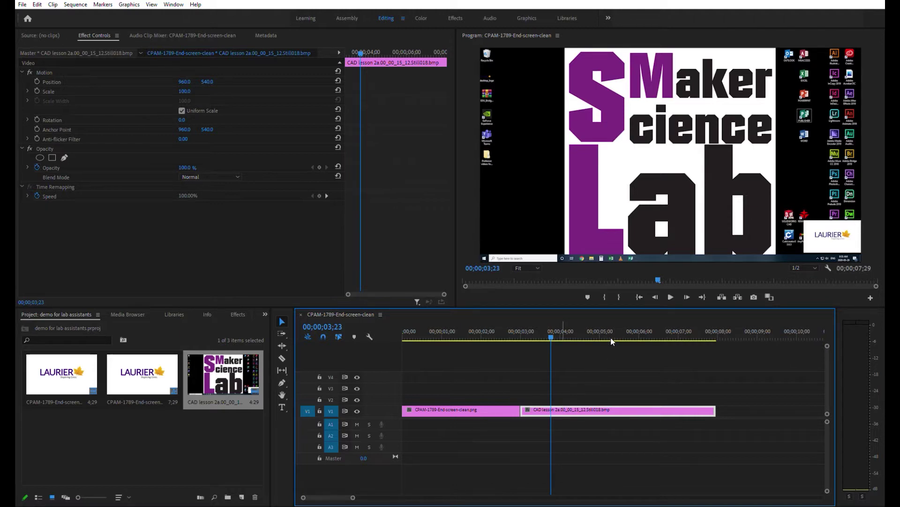
# Set the CAD lesson image clip's duration to 3 seconds.
pyautogui.hotkey('ctrl', 'm')
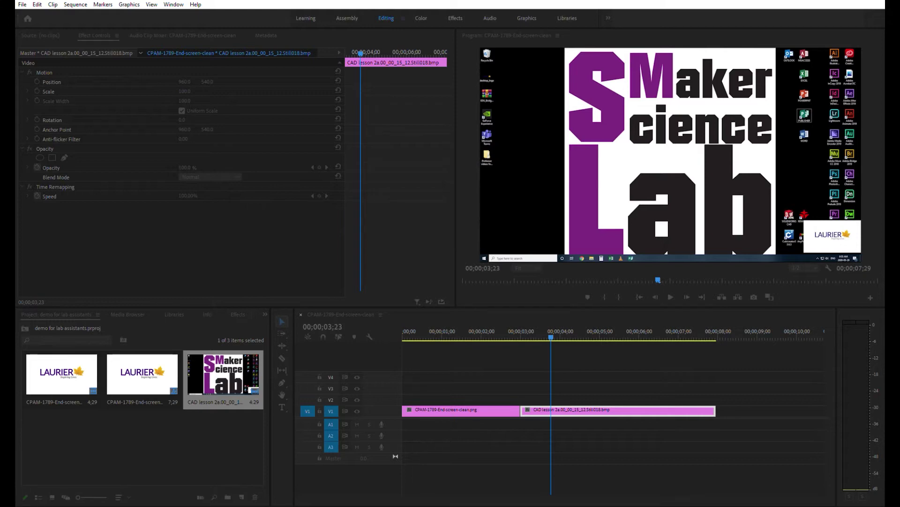
pyautogui.press('Return')
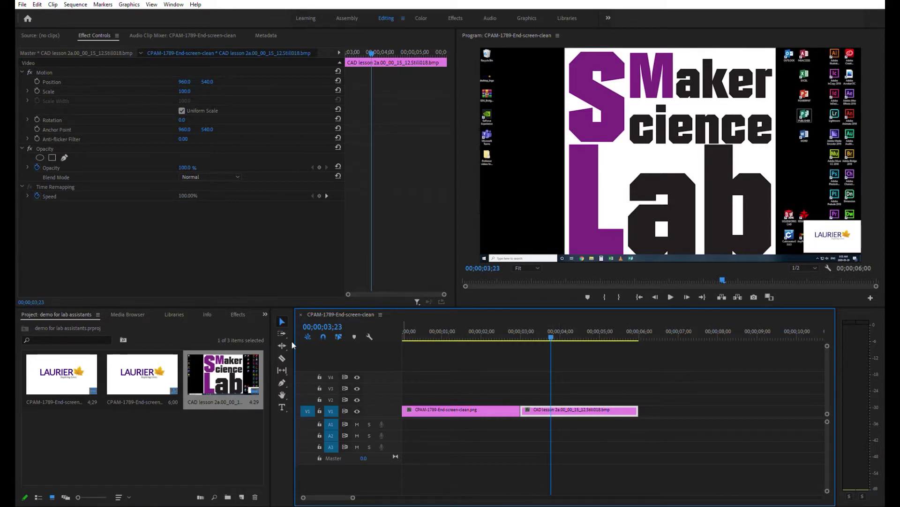
pyautogui.moveTo(551, 330); pyautogui.dragTo(579, 317)
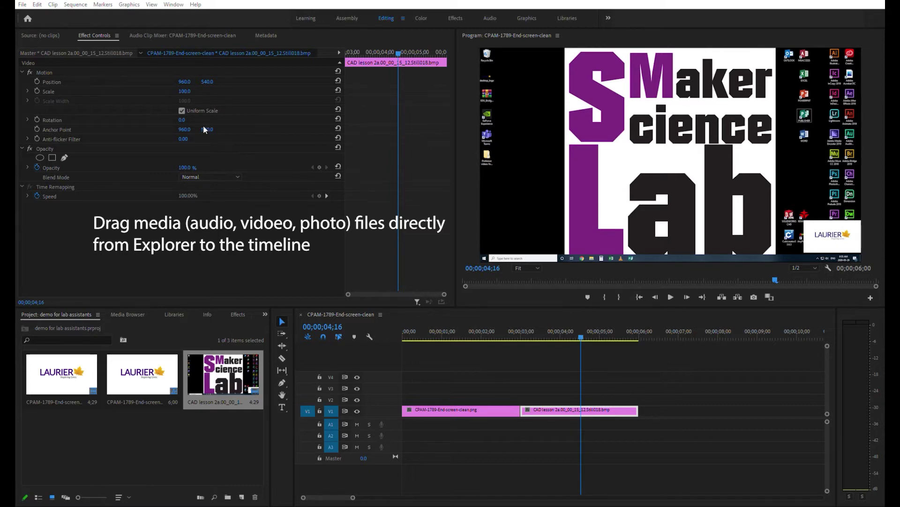
# Try the X300-180209 MOV video on track V1 after the CAD lesson clip, and remove it from the timeline.
pyautogui.moveTo(704, 425); pyautogui.dragTo(641, 410)
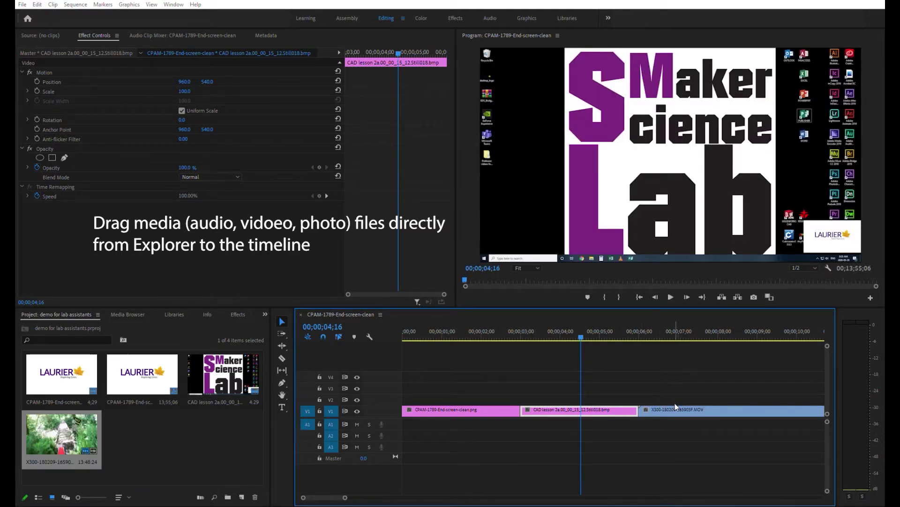
pyautogui.press('space')
pyautogui.click(717, 344)
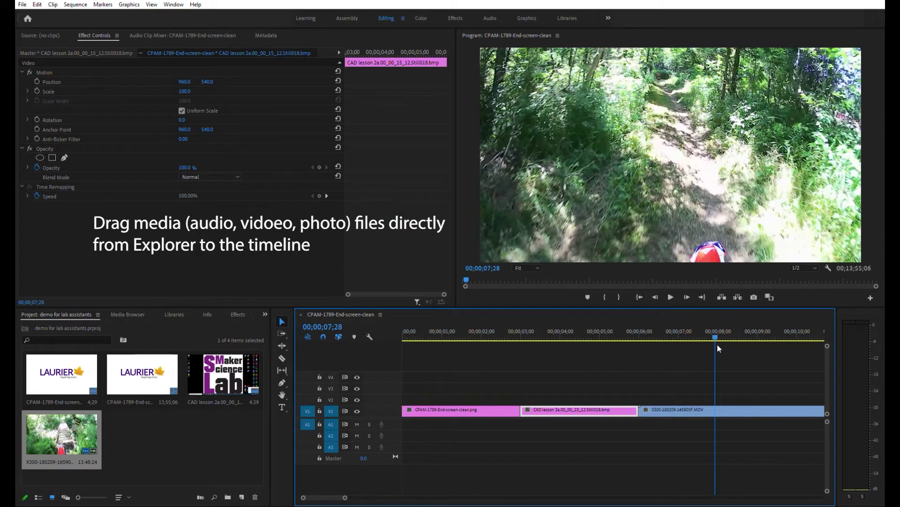
pyautogui.click(706, 404)
pyautogui.press('Delete')
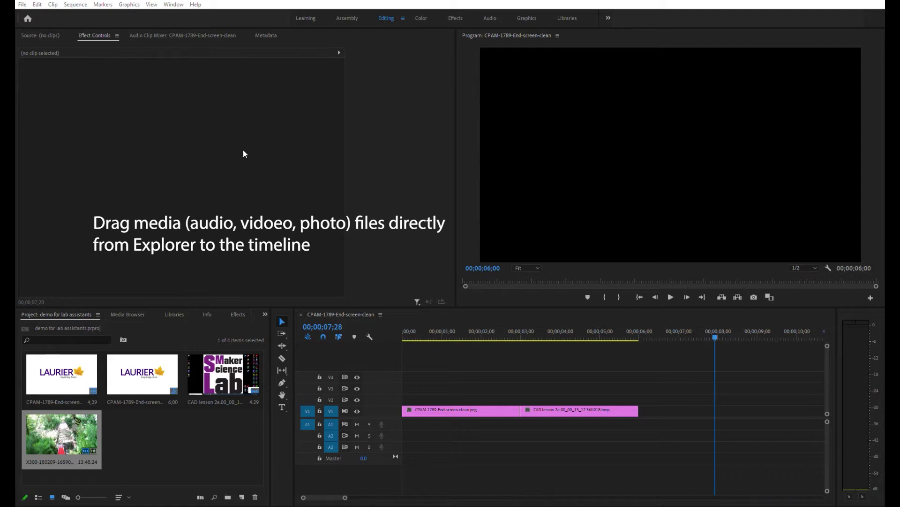
pyautogui.moveTo(646, 377); pyautogui.dragTo(644, 405)
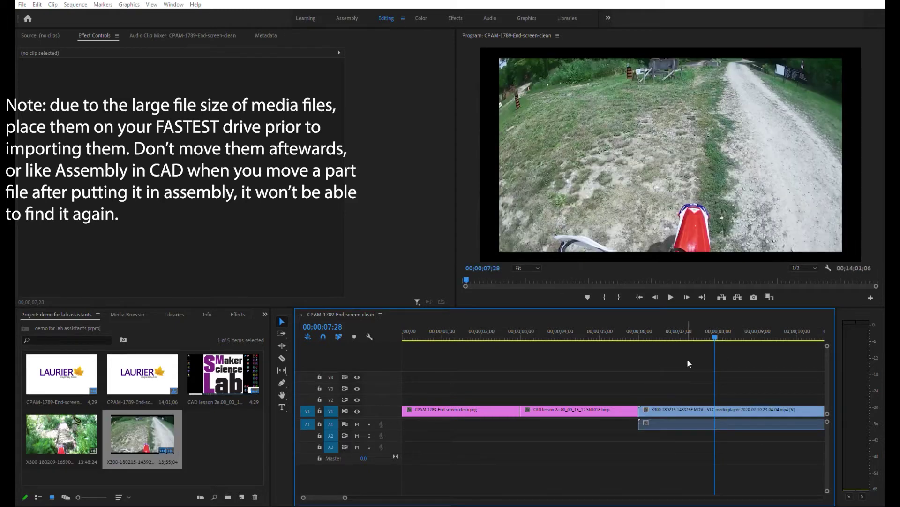
pyautogui.click(703, 406)
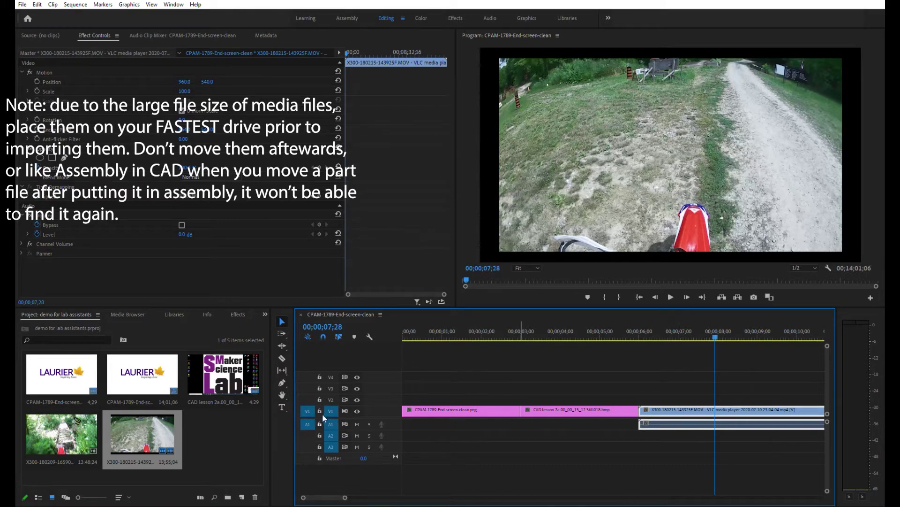
pyautogui.moveTo(666, 409)
pyautogui.mouseDown()
pyautogui.moveTo(659, 365)
pyautogui.moveTo(661, 446)
pyautogui.moveTo(661, 421)
pyautogui.mouseUp()
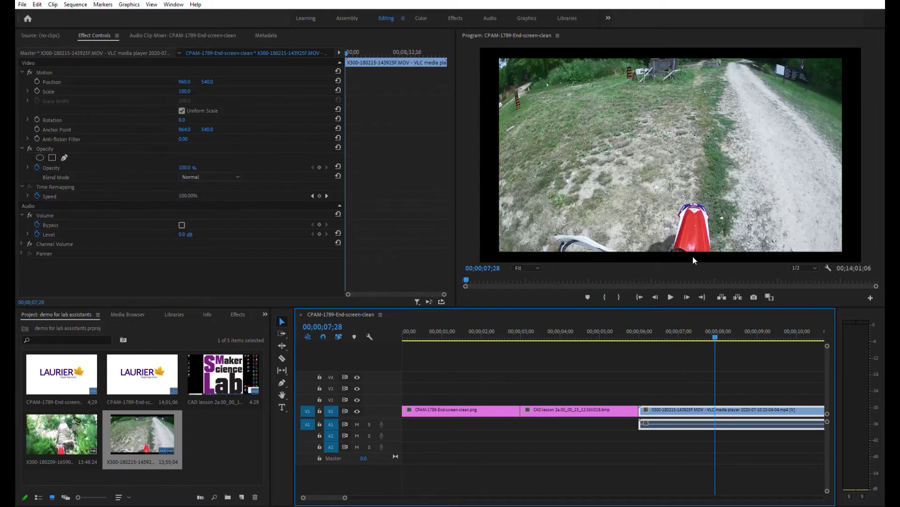
pyautogui.click(654, 376)
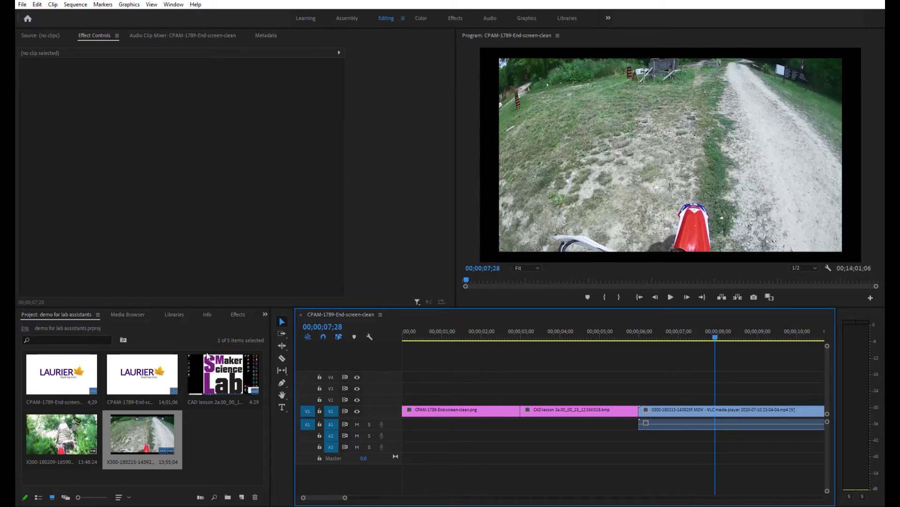
# Try the CAD lesson image as an overlay on track V4 above the start of the video, and delete it.
pyautogui.moveTo(197, 369); pyautogui.dragTo(647, 374)
pyautogui.moveTo(716, 334); pyautogui.dragTo(677, 334)
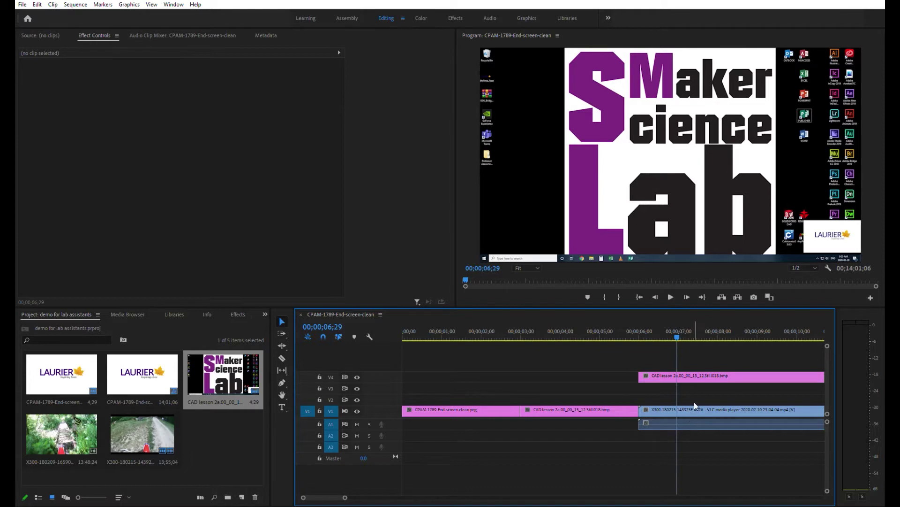
pyautogui.click(692, 371)
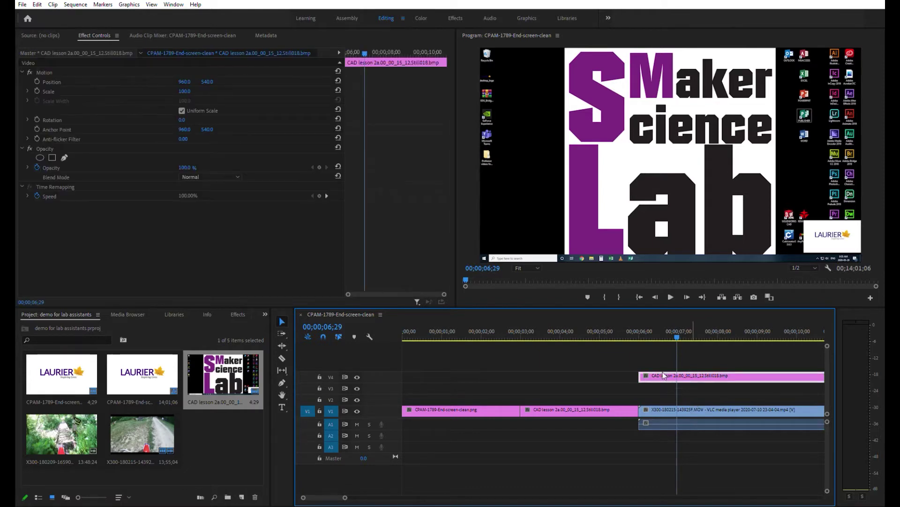
pyautogui.press('Delete')
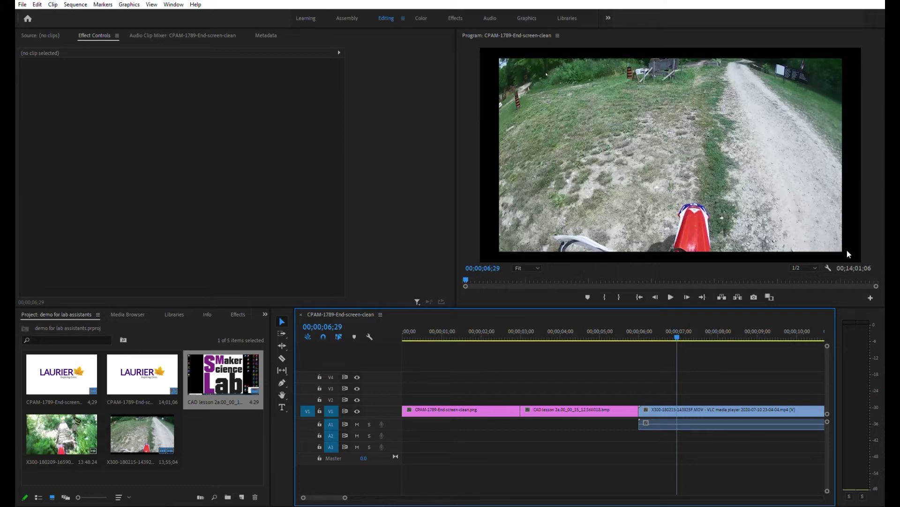
# Play the start of the video and split the clip with the Razor tool at 00;00;11;02.
pyautogui.click(670, 296)
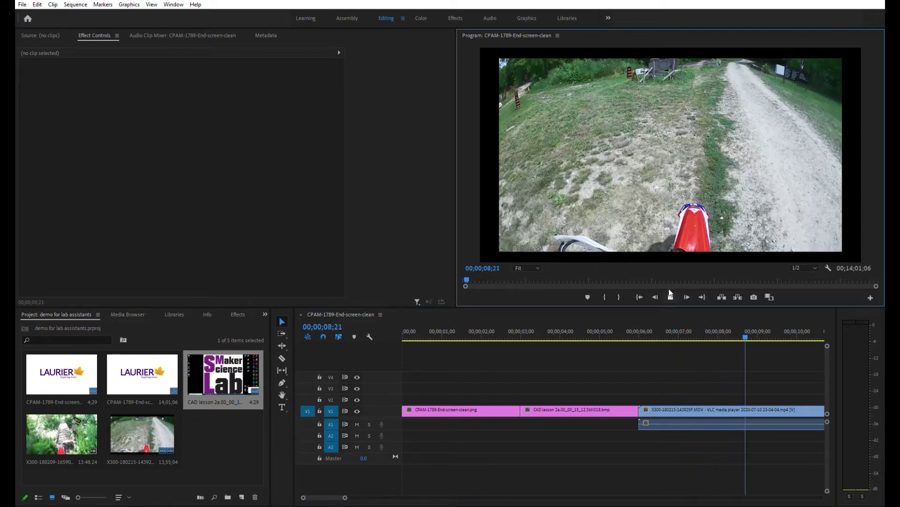
pyautogui.click(671, 295)
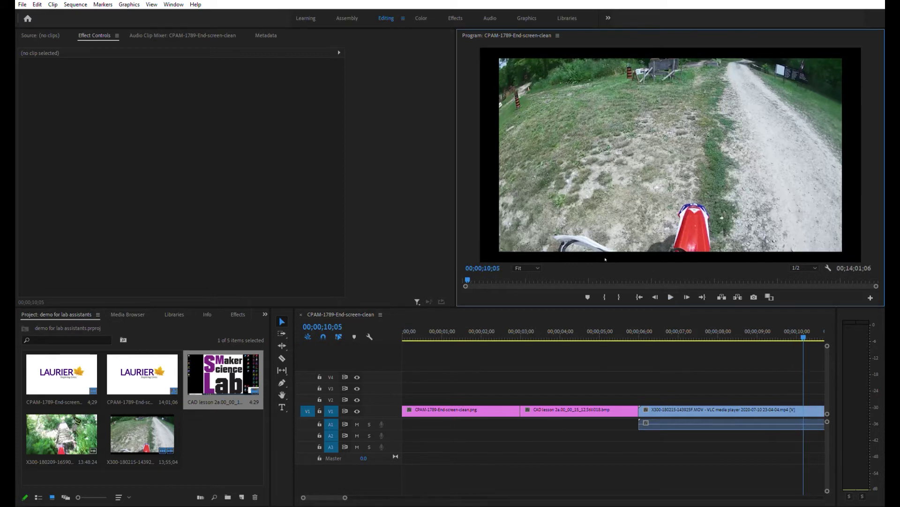
pyautogui.click(323, 488)
pyautogui.scroll(-2, 329, 491)
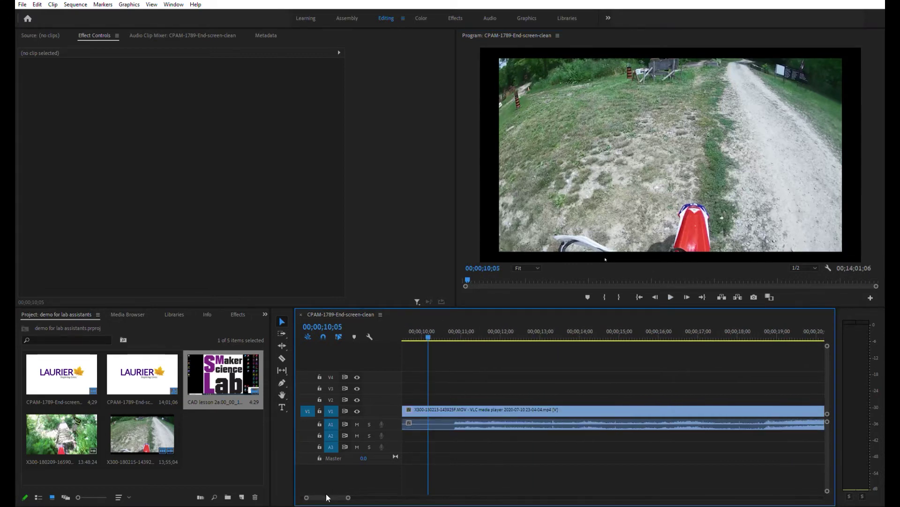
pyautogui.click(464, 329)
pyautogui.click(282, 358)
pyautogui.click(464, 409)
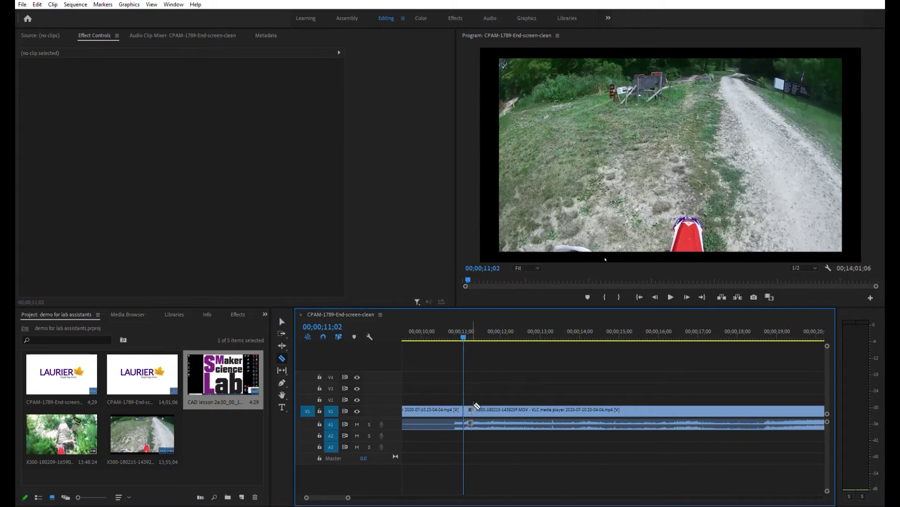
# Delete the video section before the cut and move the remaining clip up against the end of the CAD lesson clip.
pyautogui.click(282, 321)
pyautogui.click(424, 407)
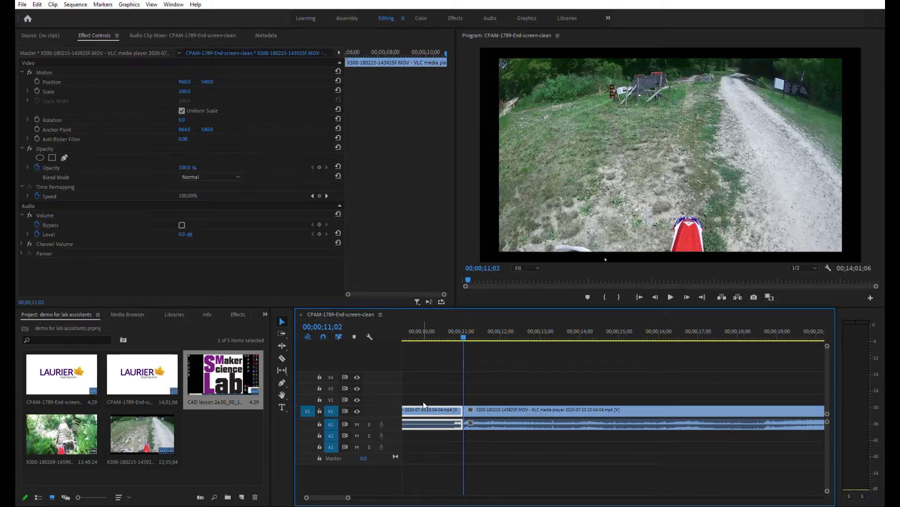
pyautogui.press('Delete')
pyautogui.scroll(3, 329, 487)
pyautogui.moveTo(760, 409); pyautogui.dragTo(576, 406)
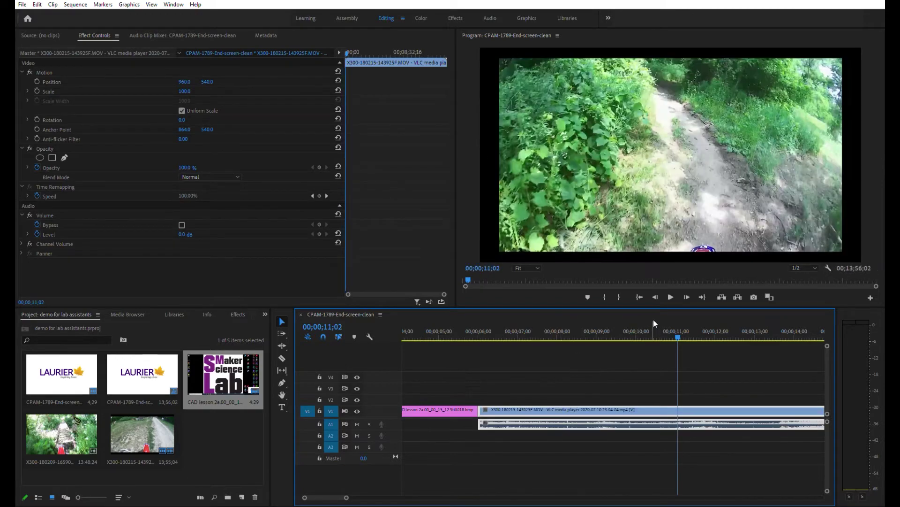
# Play the trimmed video from near its start to check the edit.
pyautogui.moveTo(647, 333); pyautogui.dragTo(485, 343)
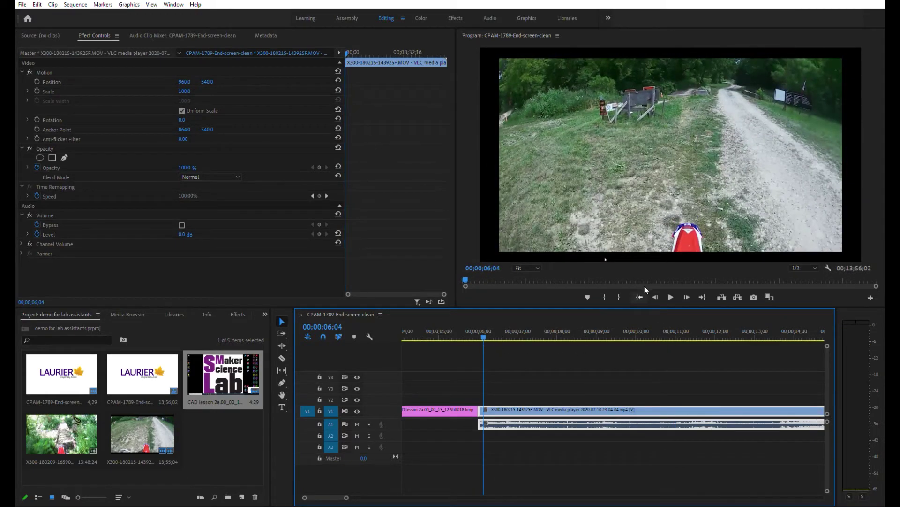
pyautogui.click(673, 287)
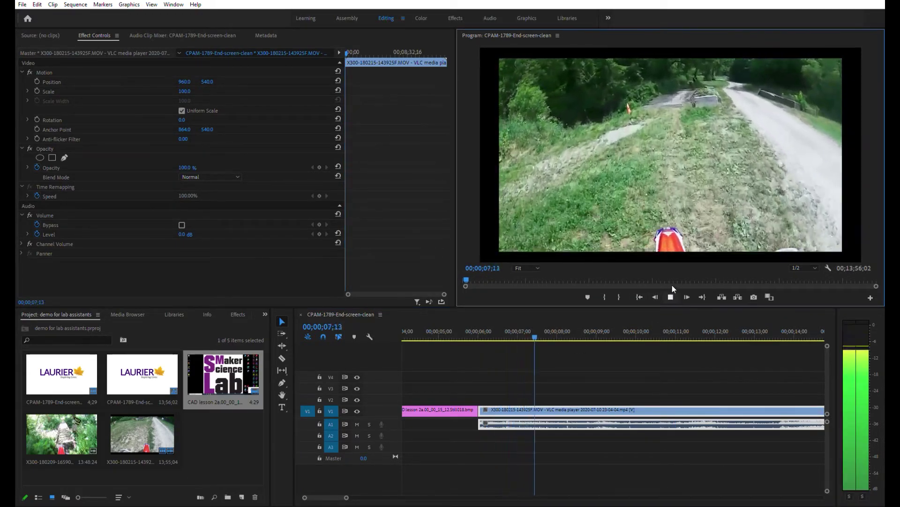
pyautogui.press('space')
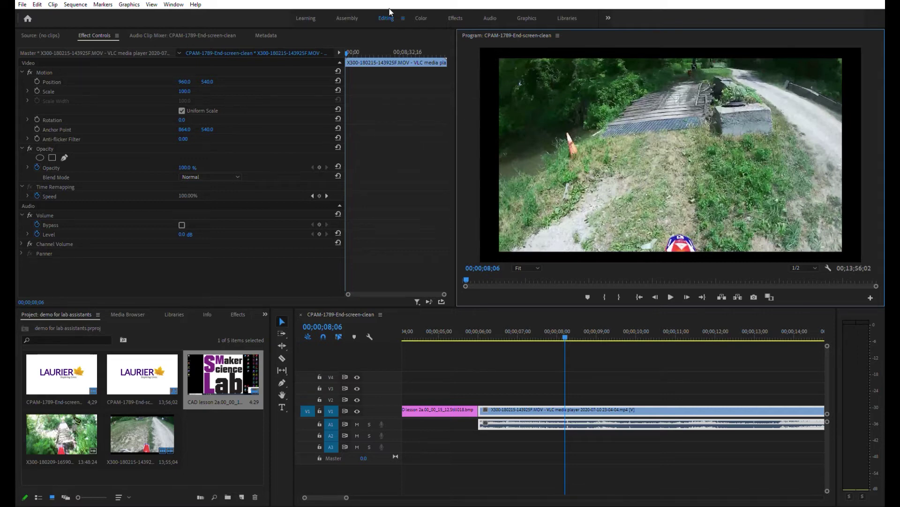
# Try the Assembly workspace layout and return to the Editing workspace.
pyautogui.click(32, 35)
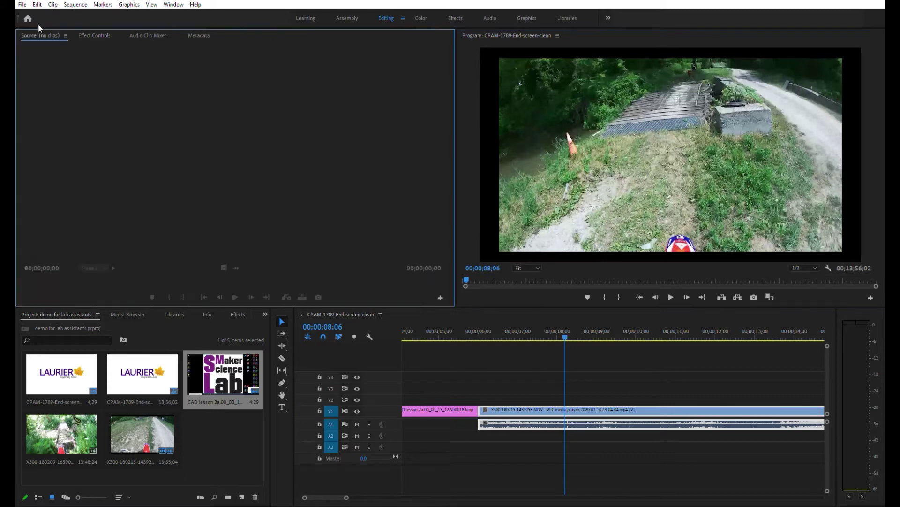
pyautogui.click(103, 29)
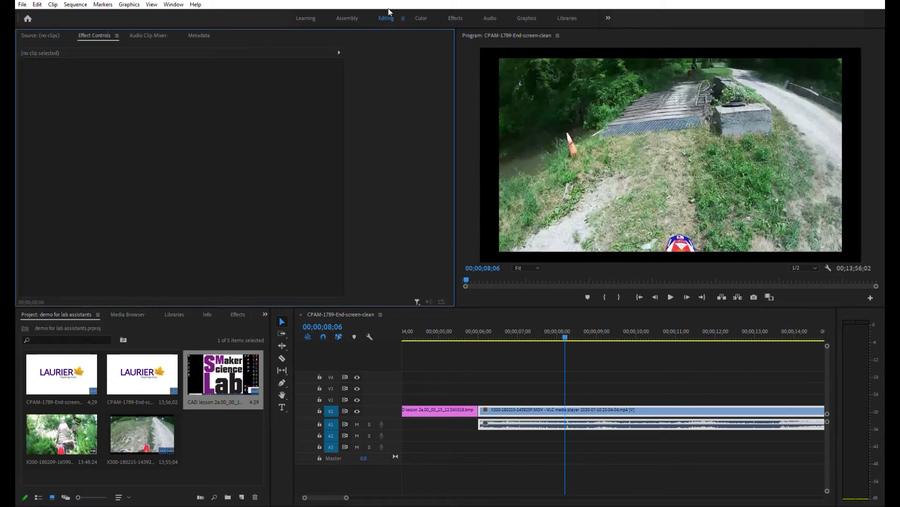
pyautogui.doubleClick(100, 29)
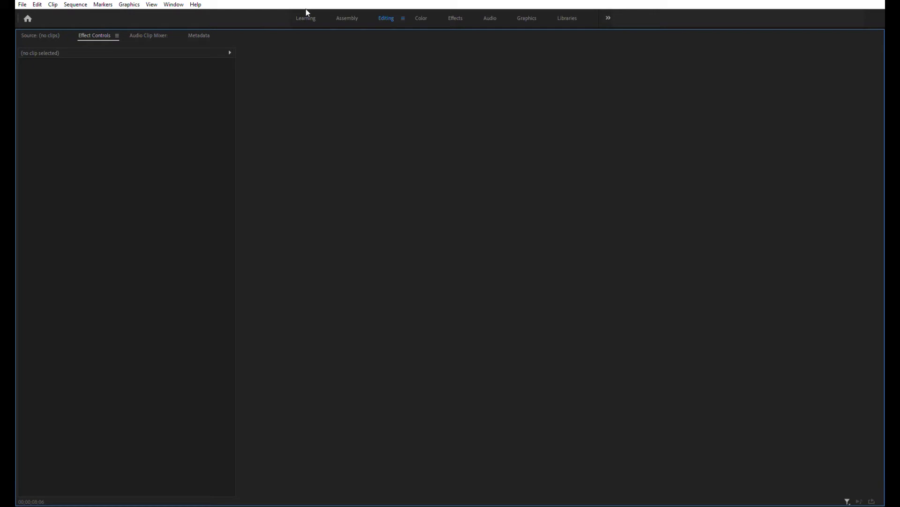
pyautogui.click(344, 15)
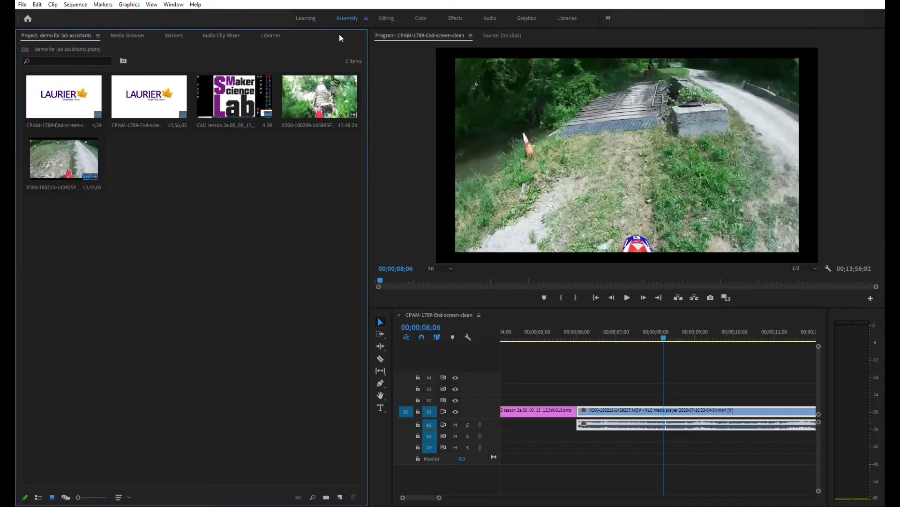
pyautogui.click(610, 408)
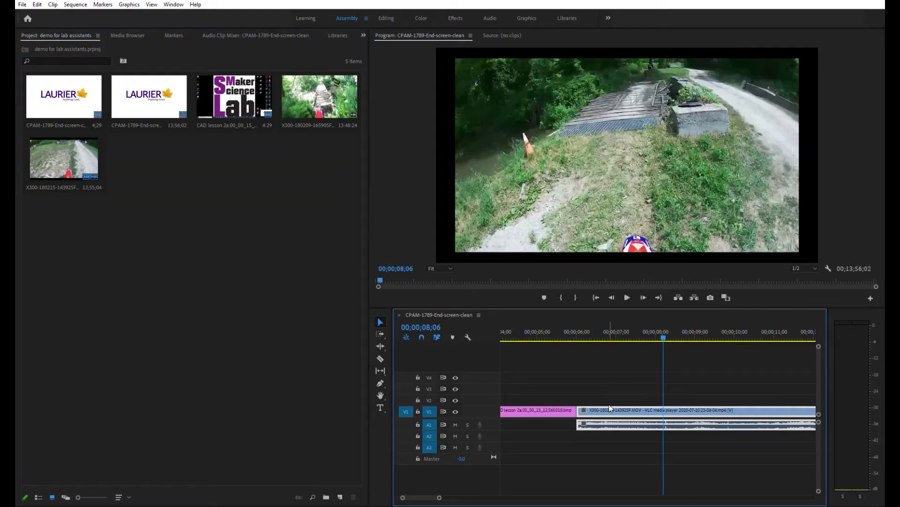
pyautogui.click(388, 17)
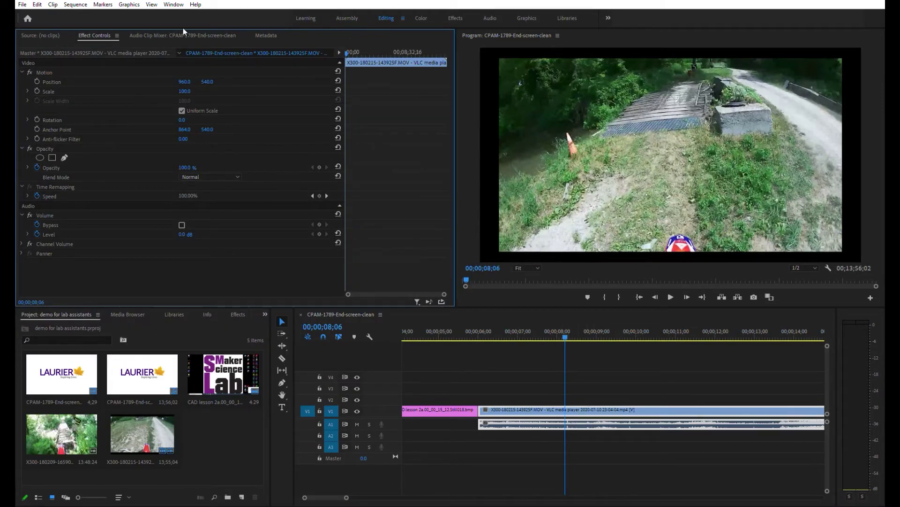
# Set the video clip's horizontal Position to 1000.
pyautogui.click(189, 79)
pyautogui.write('1000')
pyautogui.press('Return')
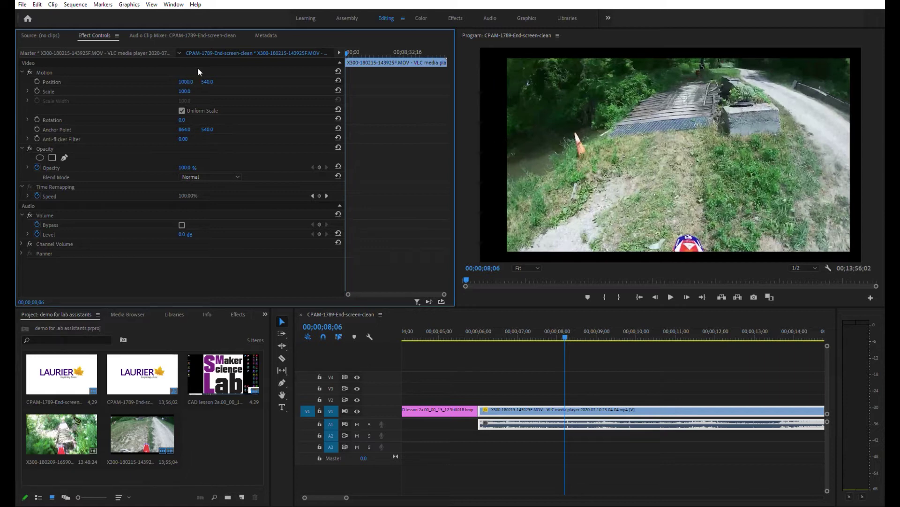
# Set the video clip's horizontal Position to 960.
pyautogui.click(191, 78)
pyautogui.write('960')
pyautogui.press('Return')
# Try a vertical Position of 600 for the video clip and return it to 540.
pyautogui.click(211, 78)
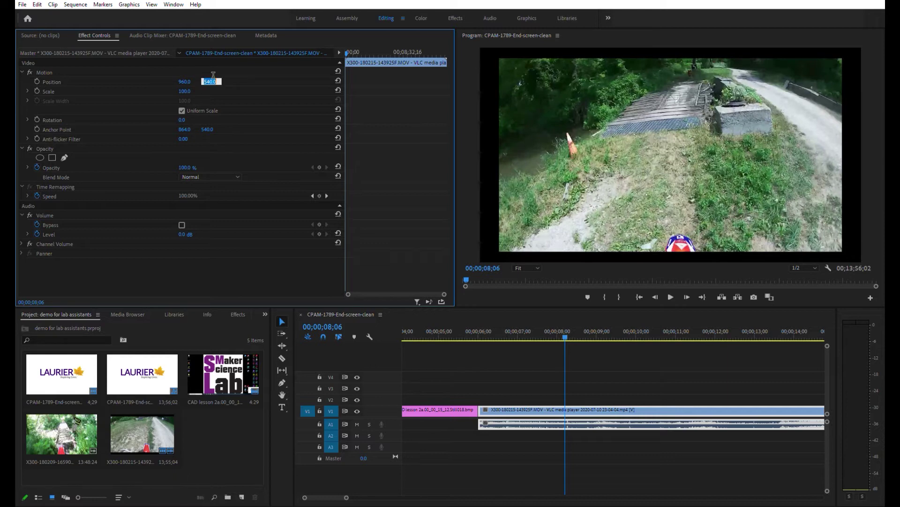
pyautogui.write('600')
pyautogui.press('Return')
pyautogui.click(213, 76)
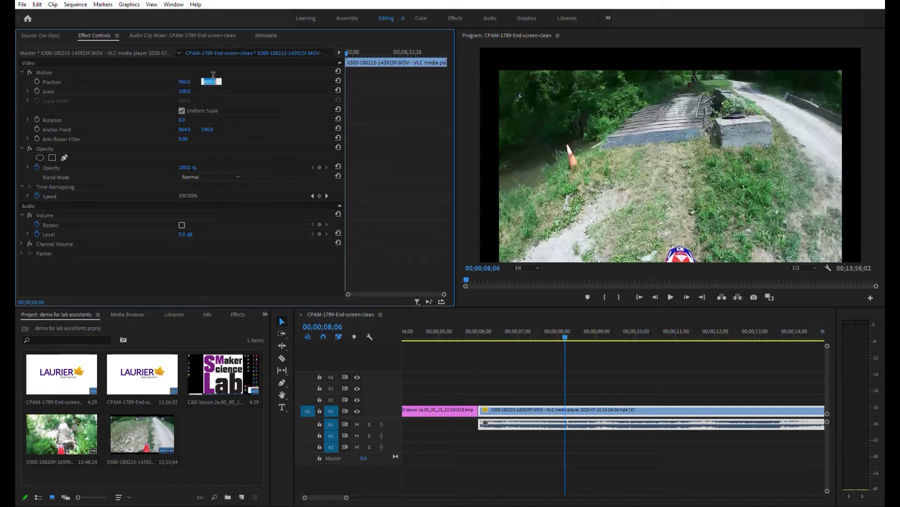
pyautogui.write('540')
pyautogui.press('Return')
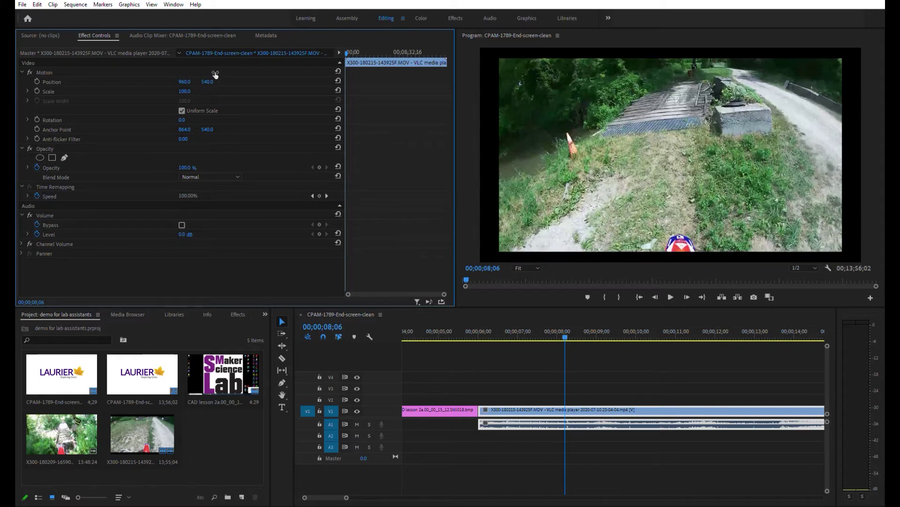
# Scale the video clip up to 112, trying 105 first.
pyautogui.click(185, 91)
pyautogui.write('105')
pyautogui.press('Return')
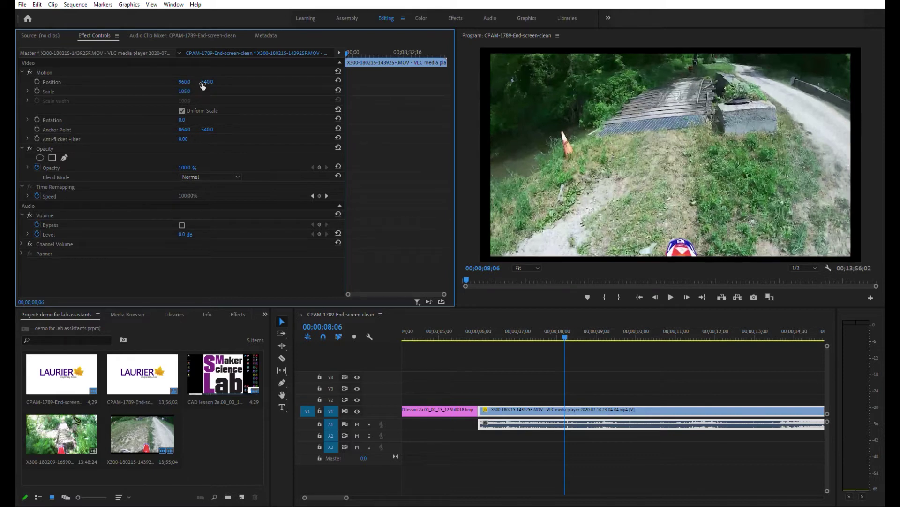
pyautogui.write('112')
pyautogui.press('Return')
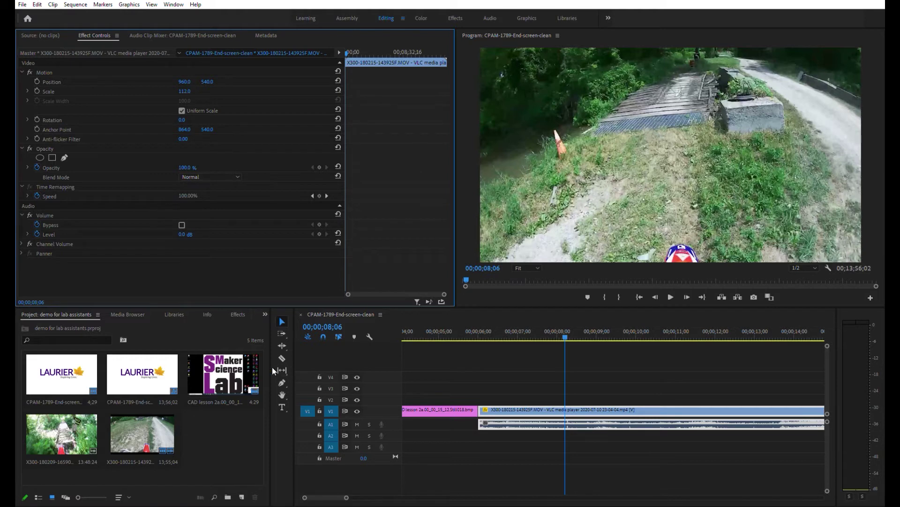
# Place the CAD lesson image on track V4 above the start of the video clip and select it.
pyautogui.click(225, 371)
pyautogui.moveTo(225, 371); pyautogui.dragTo(486, 375)
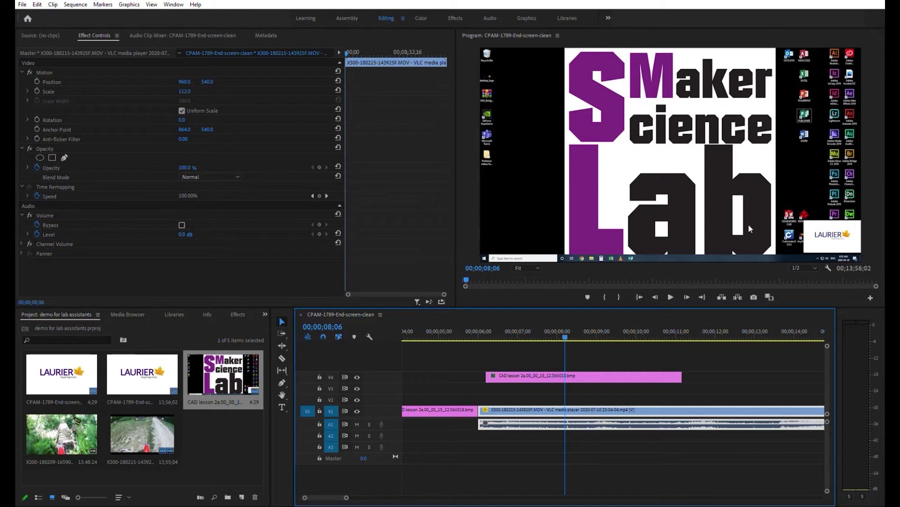
pyautogui.click(602, 370)
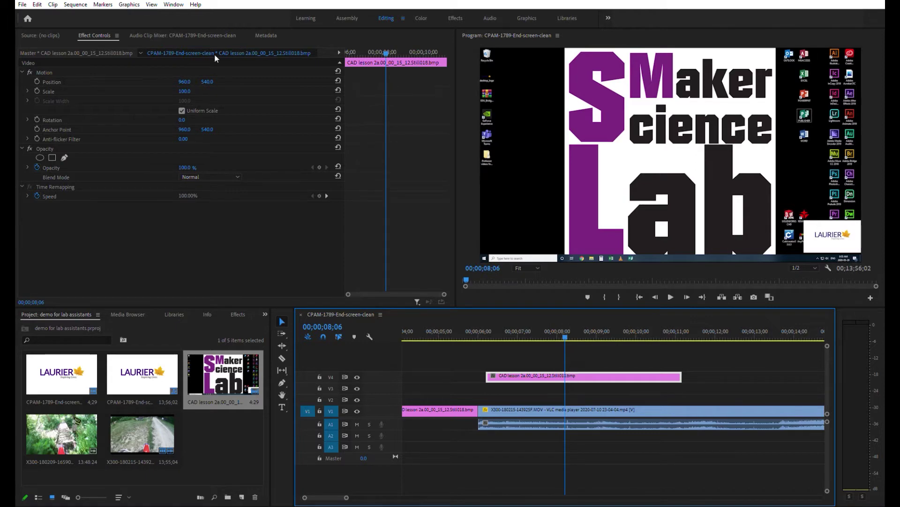
# Shrink the overlaid CAD lesson image to a Scale of 25.
pyautogui.click(185, 91)
pyautogui.write('25')
pyautogui.press('Return')
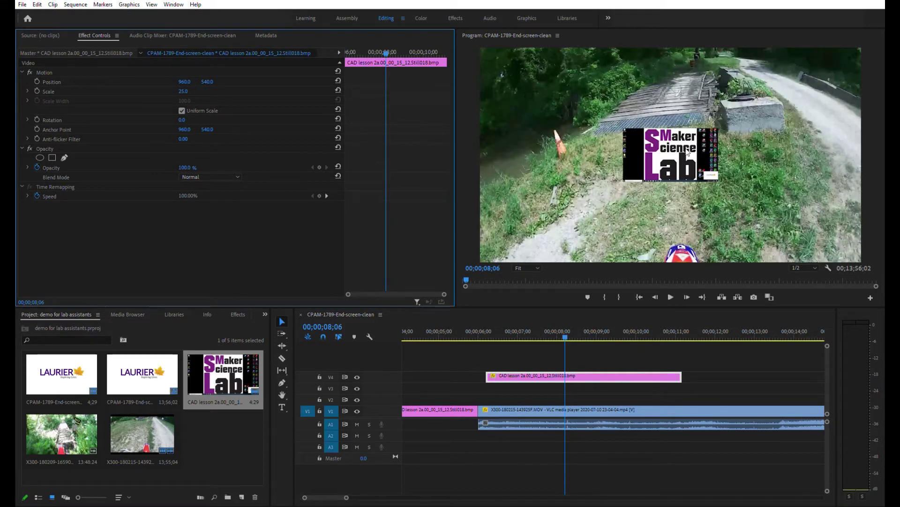
# Move the overlay image toward the frame's lower right, trying horizontal Positions 1800 and 1700 before 1650, and set the vertical Position to 900.
pyautogui.click(186, 81)
pyautogui.write('1800')
pyautogui.press('Return')
pyautogui.click(192, 76)
pyautogui.write('1700')
pyautogui.press('Return')
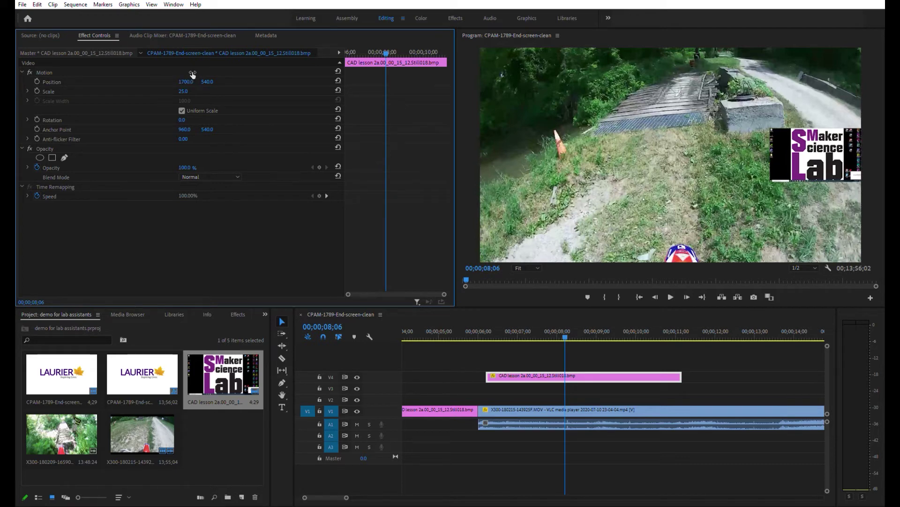
pyautogui.write('1650')
pyautogui.press('Return')
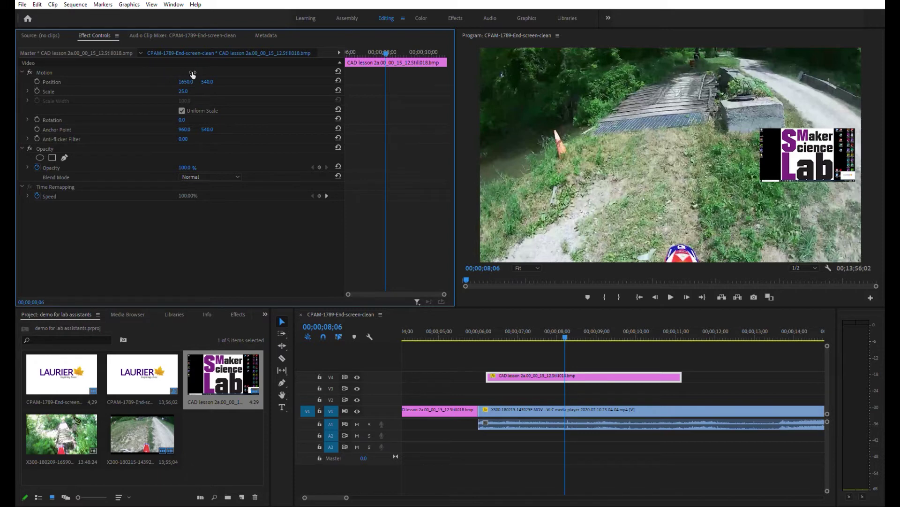
pyautogui.click(209, 80)
pyautogui.write('900')
pyautogui.press('Return')
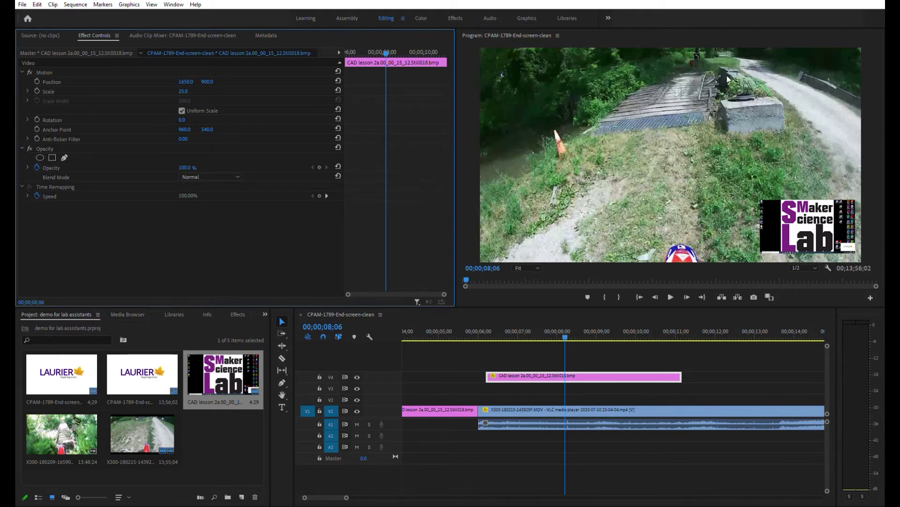
# Return the overlay image to Position 960, 540 and a Scale of 100.
pyautogui.click(190, 76)
pyautogui.write('900')
pyautogui.press('Return')
pyautogui.click(211, 76)
pyautogui.write('540')
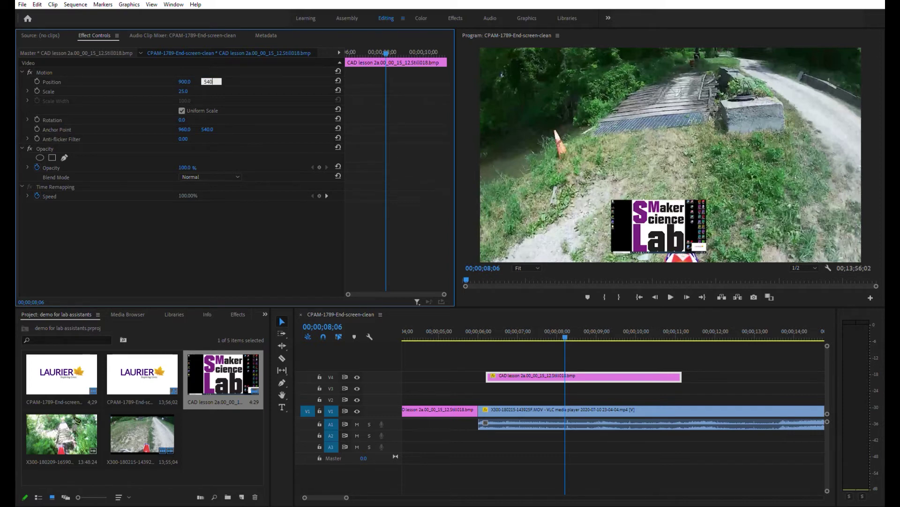
pyautogui.press('Return')
pyautogui.click(190, 76)
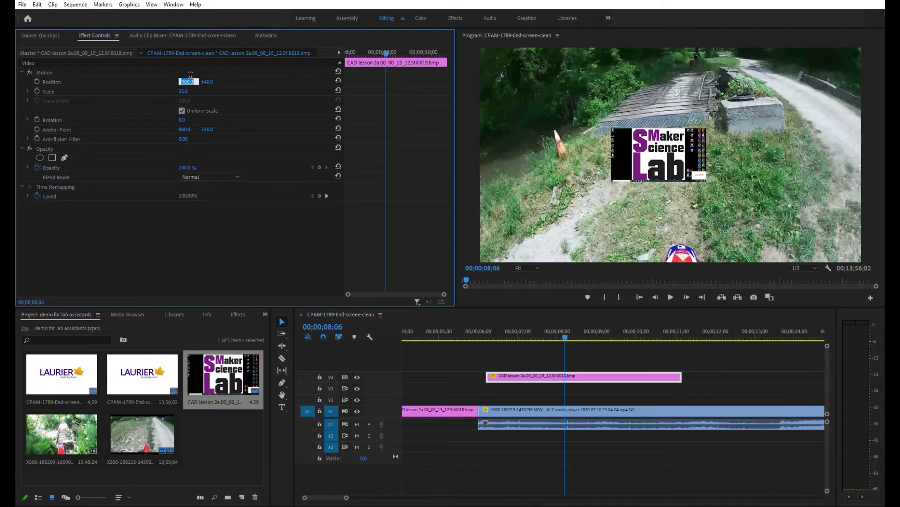
pyautogui.write('960')
pyautogui.press('Return')
pyautogui.click(185, 91)
pyautogui.write('100')
pyautogui.press('Return')
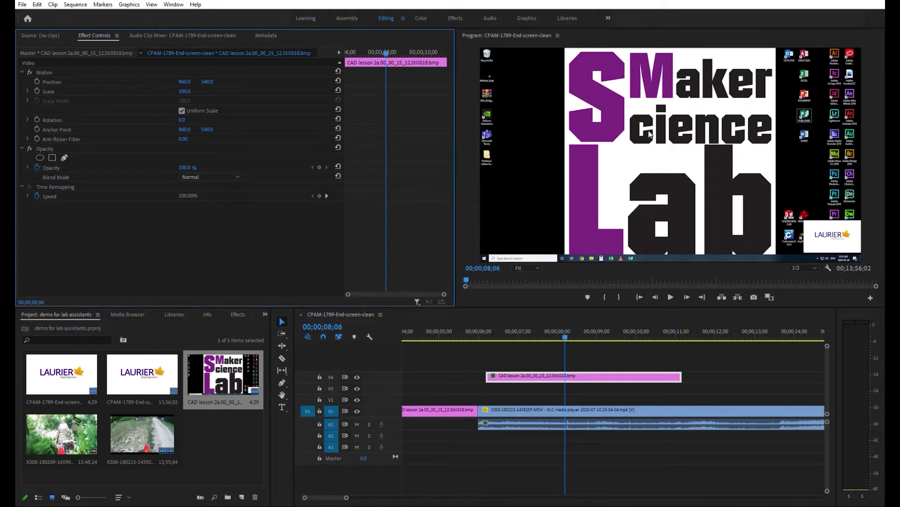
# Apply the Crop video effect from the Transform group to the CAD lesson image on V4, using the Effects workspace.
pyautogui.click(456, 17)
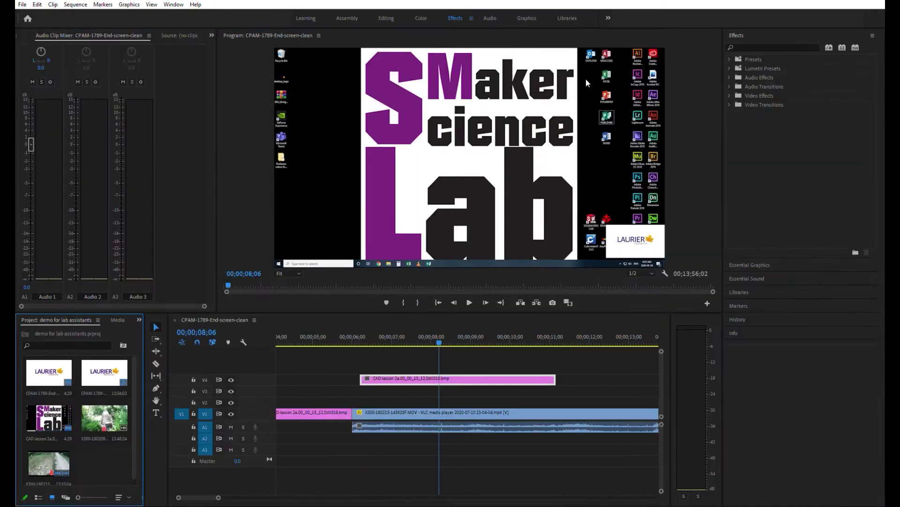
pyautogui.click(729, 93)
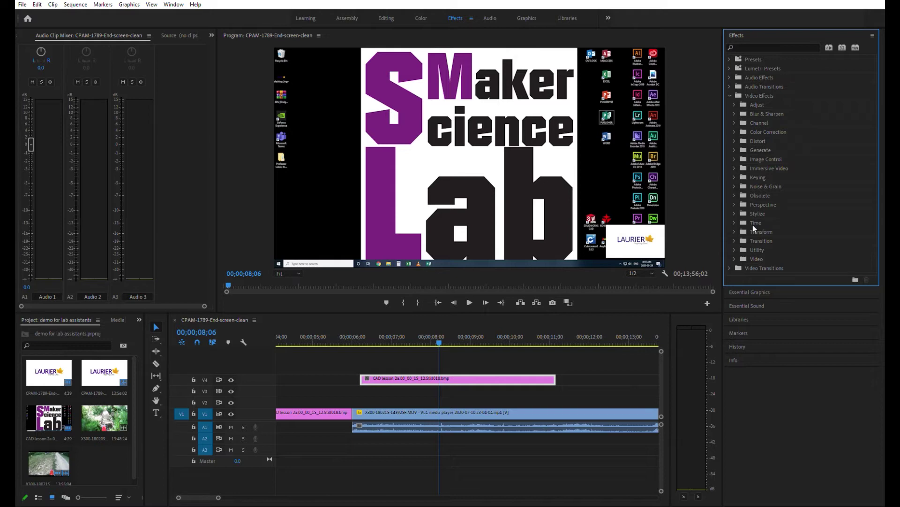
pyautogui.click(734, 230)
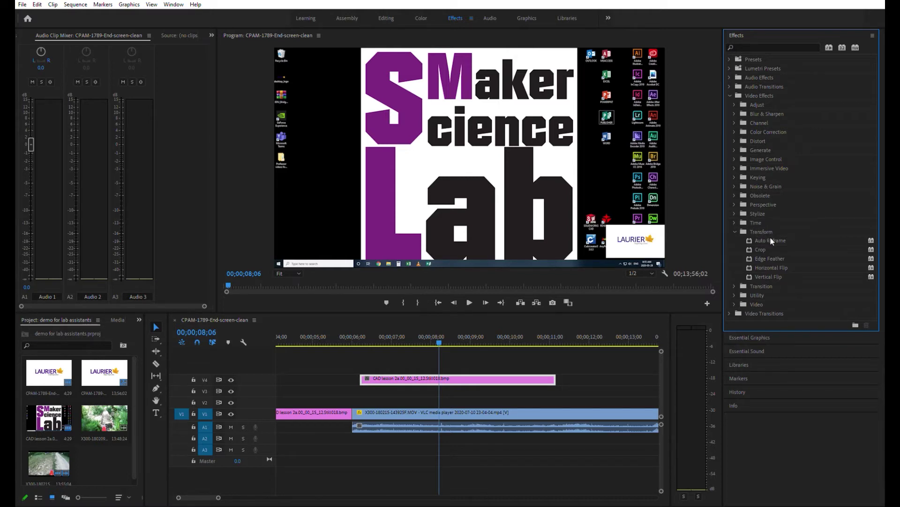
pyautogui.click(758, 246)
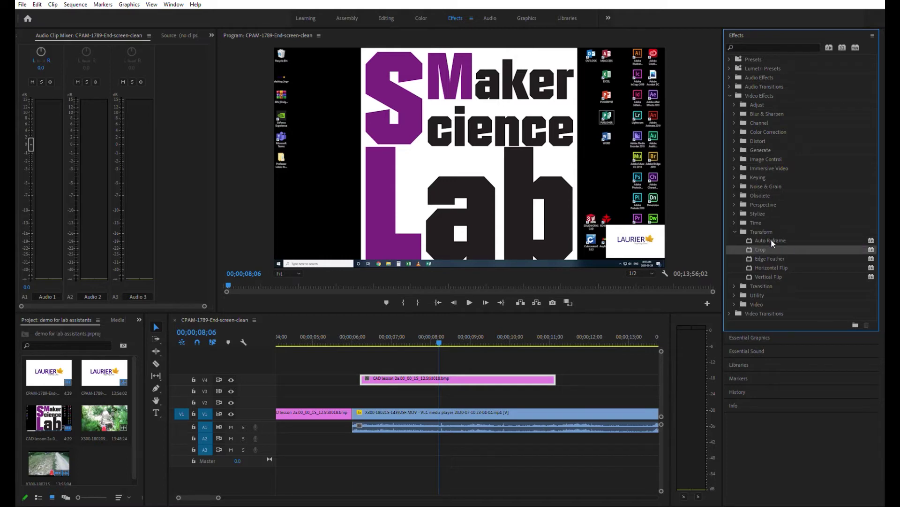
pyautogui.moveTo(764, 249); pyautogui.dragTo(535, 369)
# Return to the Editing workspace and set the overlay image's left Crop to 25%.
pyautogui.click(385, 8)
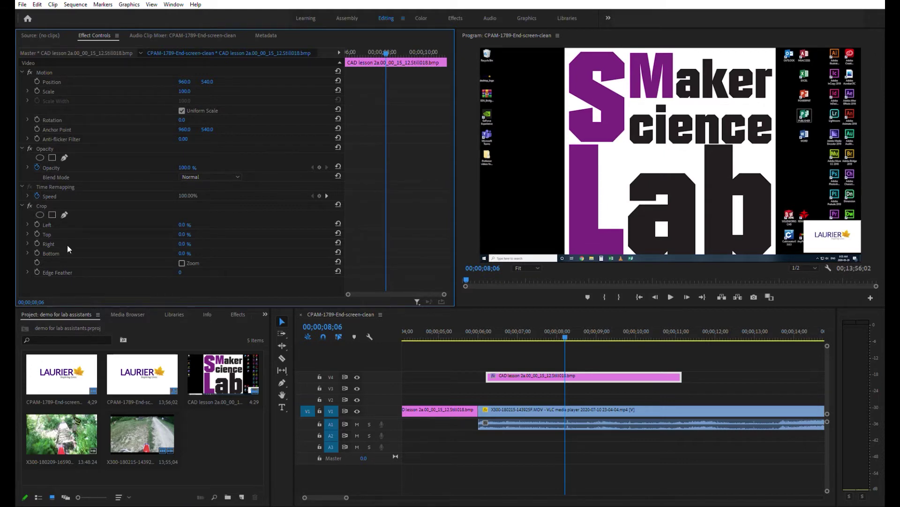
pyautogui.click(202, 218)
pyautogui.write('25')
pyautogui.press('Return')
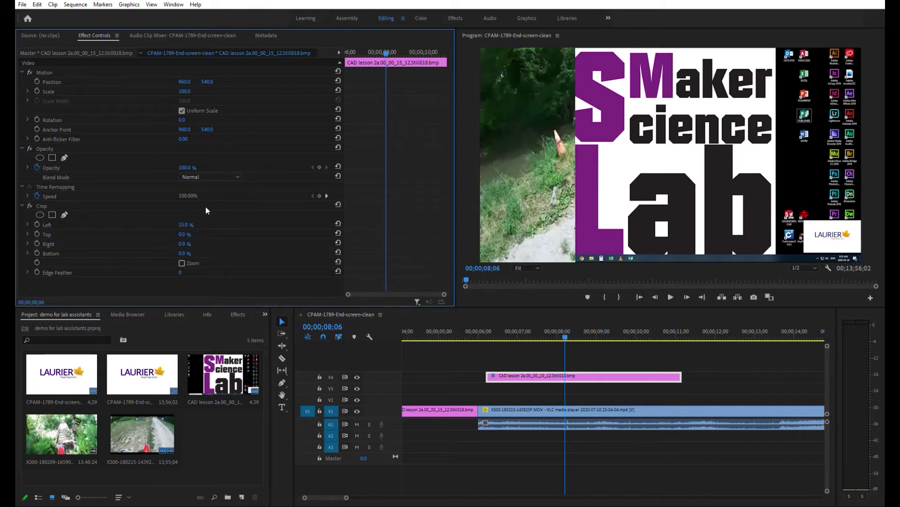
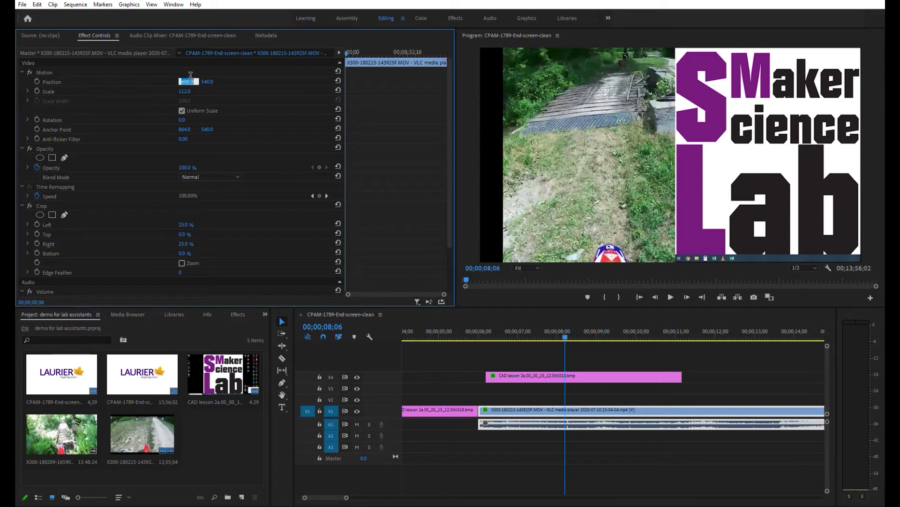
# Set the video clip's horizontal Position to 475, trying 500 and 450 first.
pyautogui.press('Return')
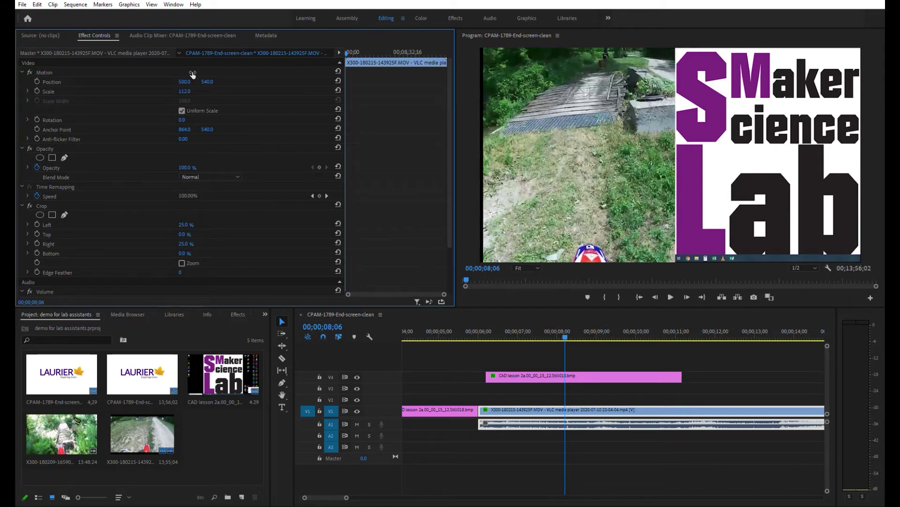
pyautogui.write('450')
pyautogui.press('Return')
pyautogui.click(192, 74)
pyautogui.write('475')
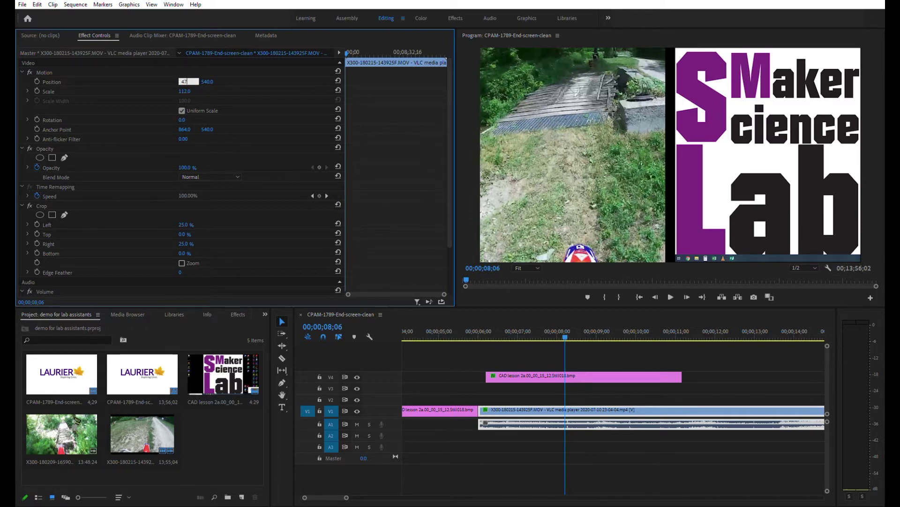
pyautogui.press('Return')
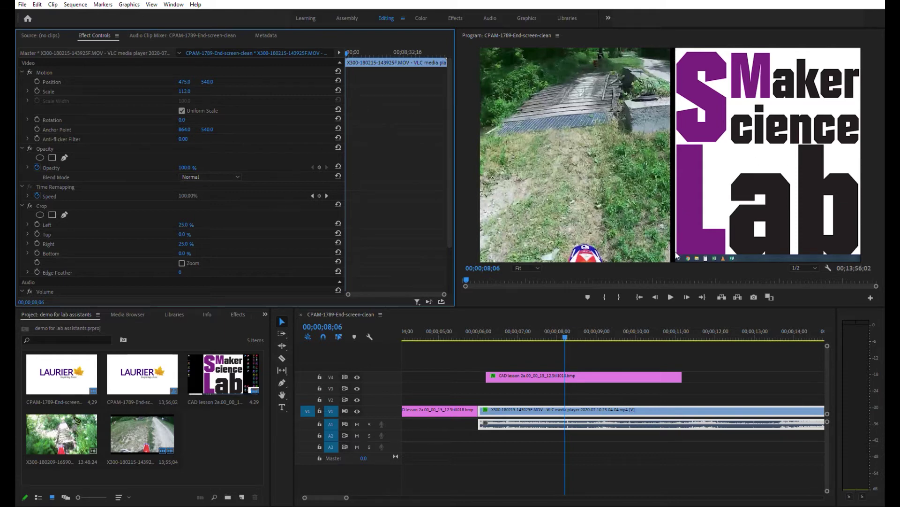
# Play the split-screen section from just before the video clip starts until after the overlay image ends.
pyautogui.click(566, 331)
pyautogui.moveTo(566, 330); pyautogui.dragTo(477, 331)
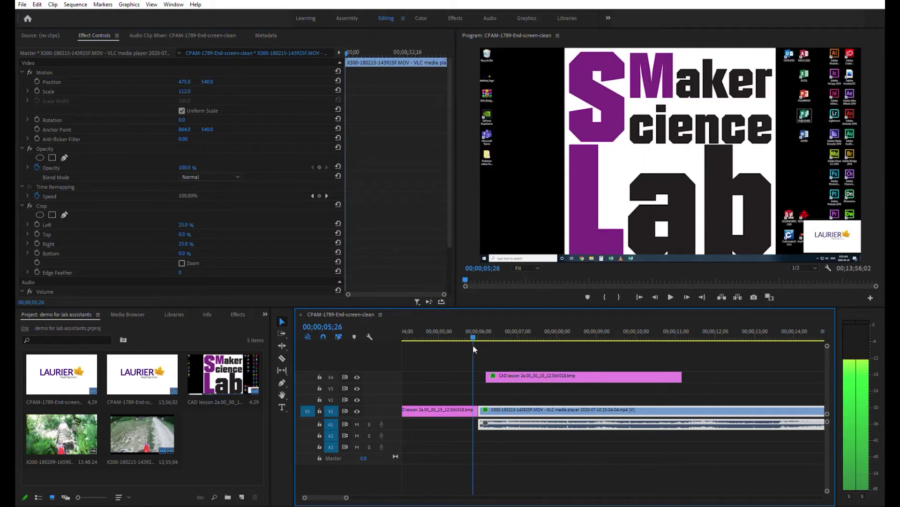
pyautogui.click(671, 291)
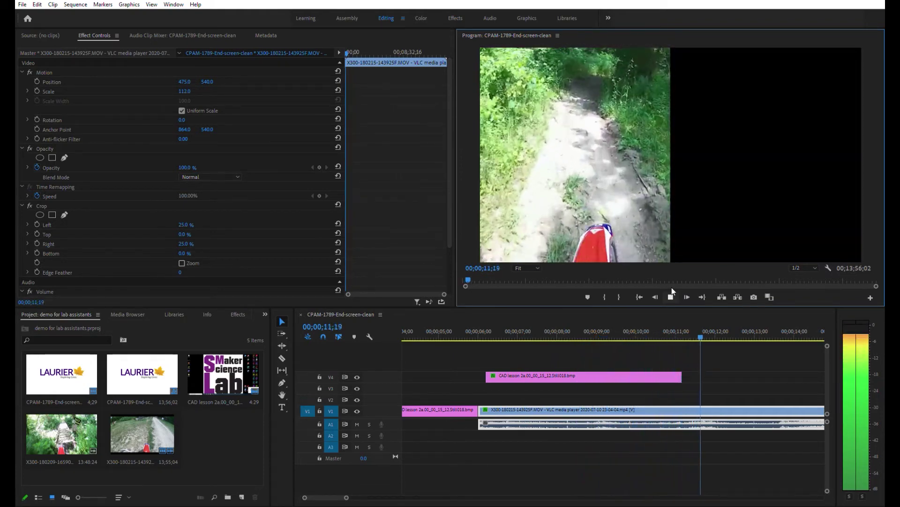
pyautogui.click(674, 295)
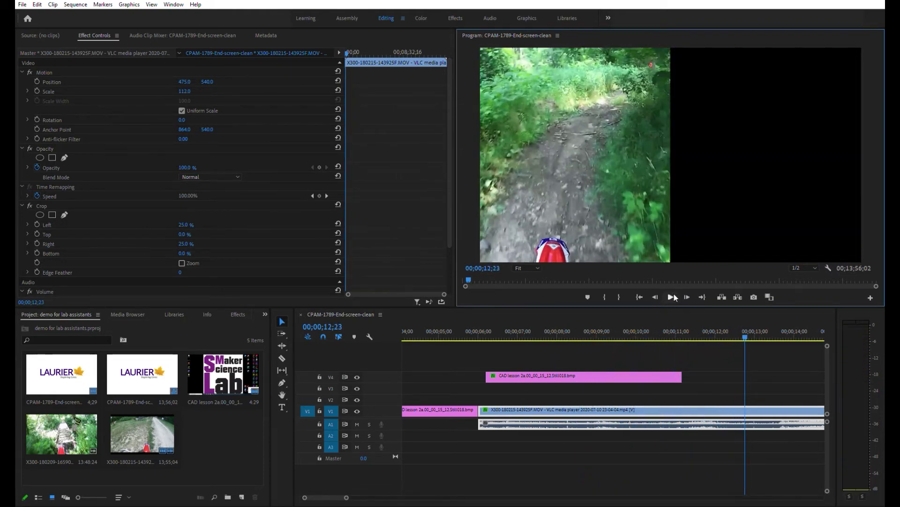
# Delete the CAD lesson image clip from track V4.
pyautogui.click(723, 356)
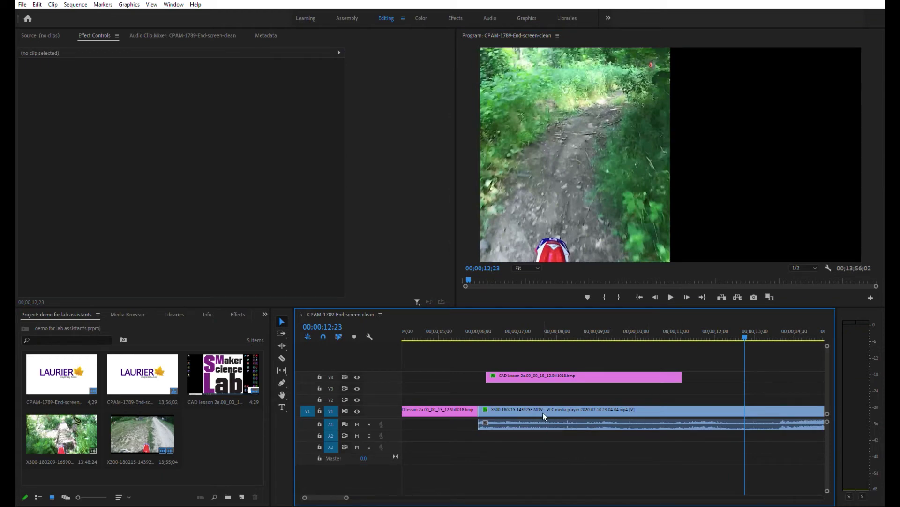
pyautogui.click(566, 406)
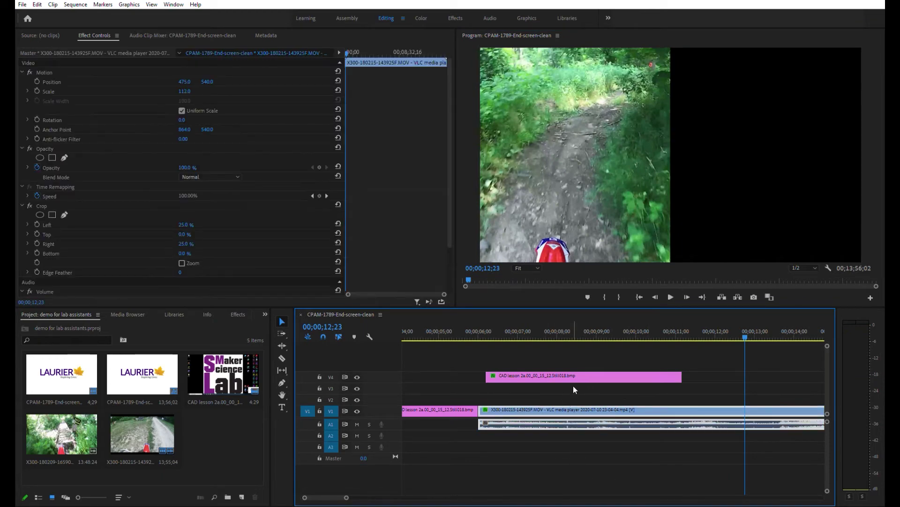
pyautogui.click(581, 373)
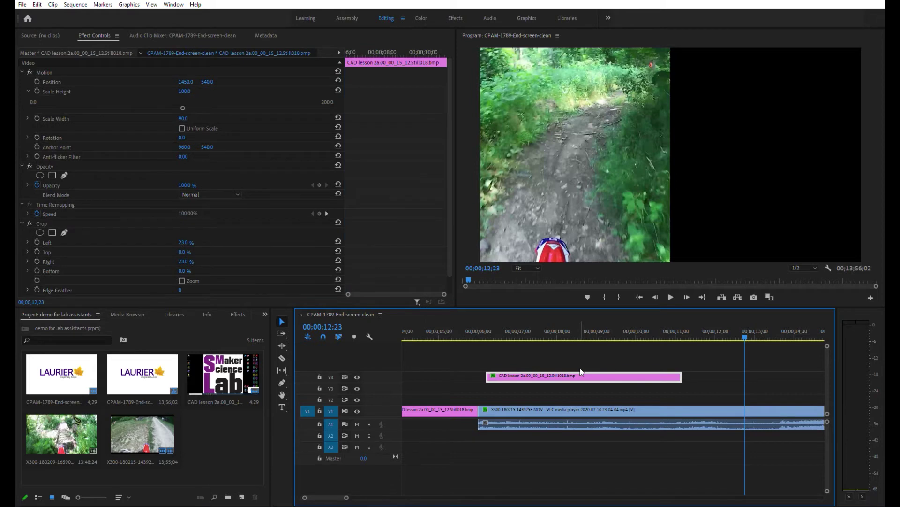
pyautogui.press('Delete')
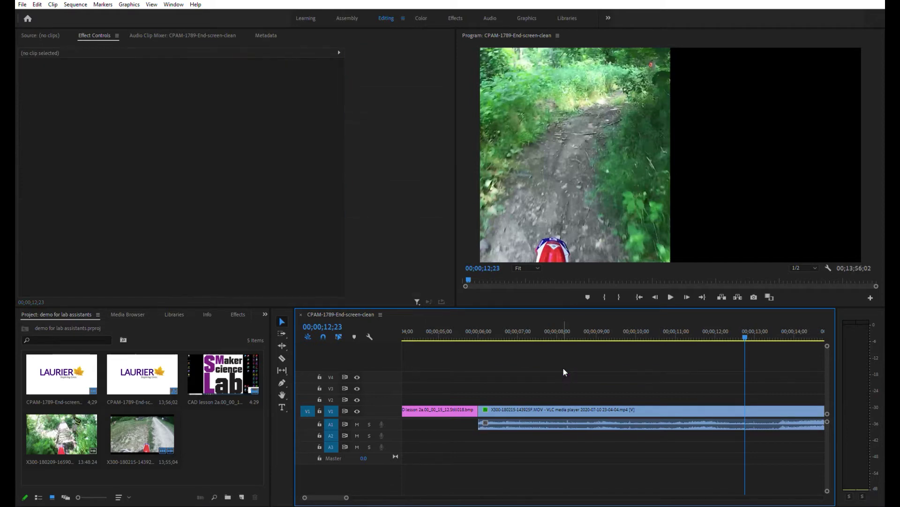
# Return to about 8 seconds in the sequence and set the video clip's left and right Crop to 0%.
pyautogui.moveTo(744, 327); pyautogui.dragTo(561, 337)
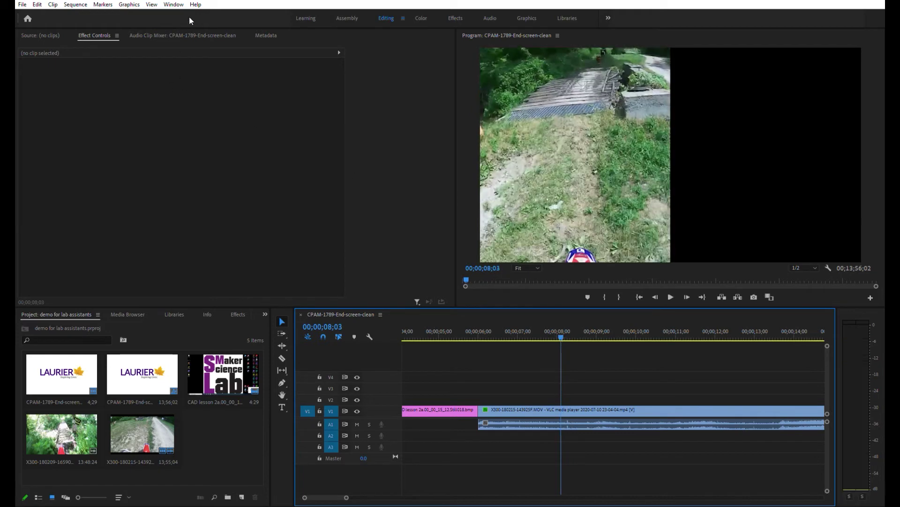
pyautogui.press('d')
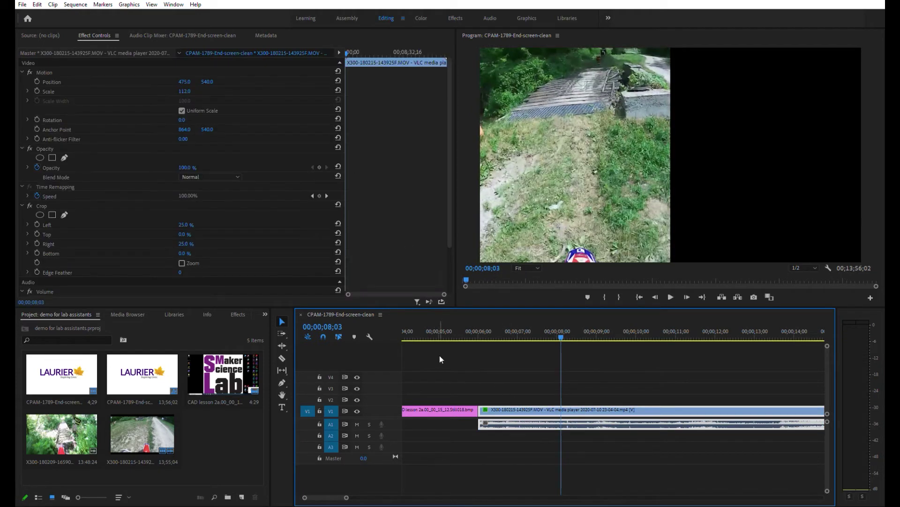
pyautogui.click(189, 223)
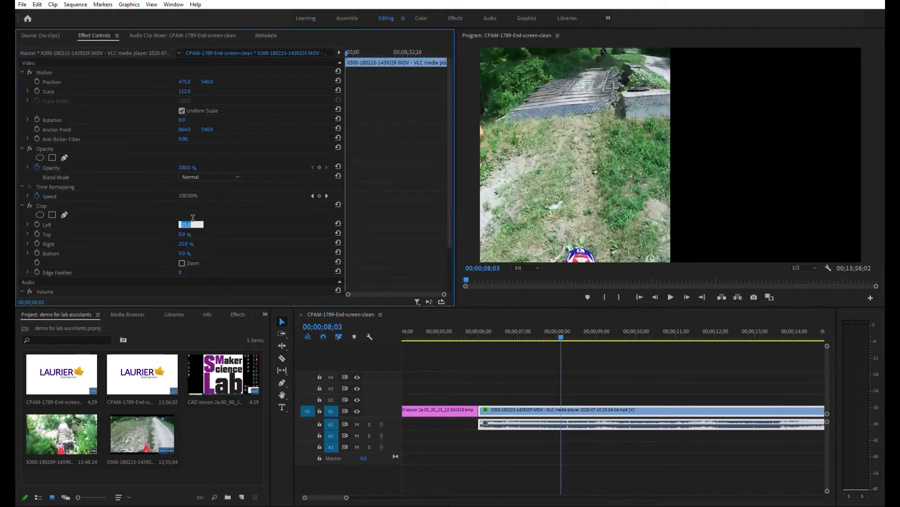
pyautogui.write('0')
pyautogui.press('Return')
pyautogui.click(190, 241)
pyautogui.write('0')
pyautogui.press('Return')
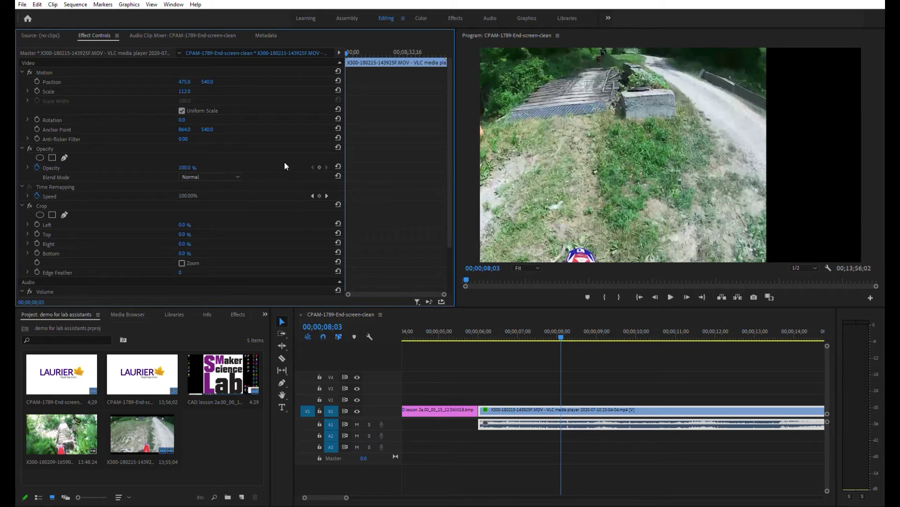
# Set the video clip's horizontal Position to 960.
pyautogui.click(189, 80)
pyautogui.write('960')
pyautogui.press('Return')
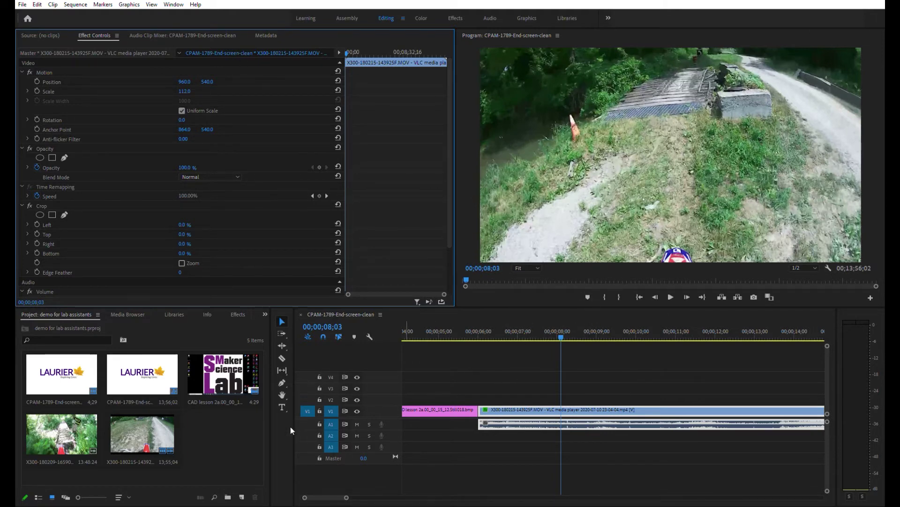
# Draw a text box across the upper middle of the video frame and enter "JIngle Bells, Batman Smells....".
pyautogui.click(284, 401)
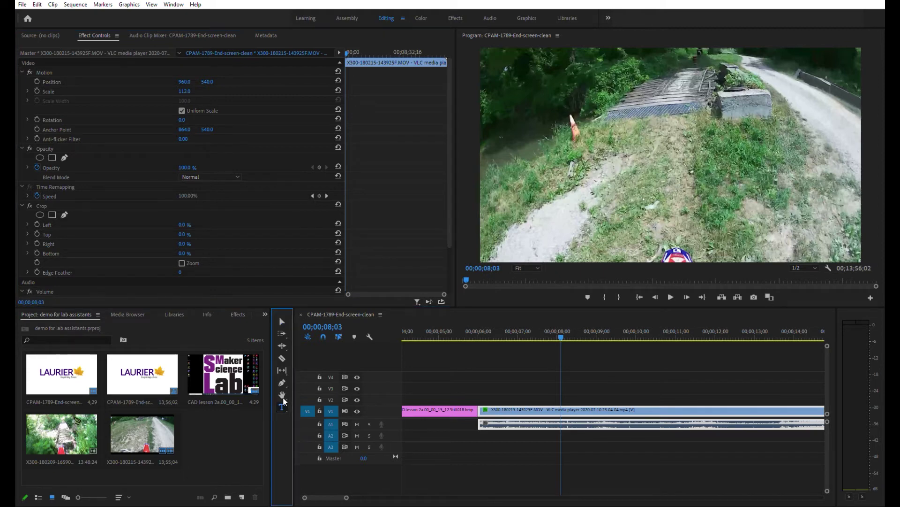
pyautogui.click(573, 80)
pyautogui.moveTo(558, 85); pyautogui.dragTo(836, 219)
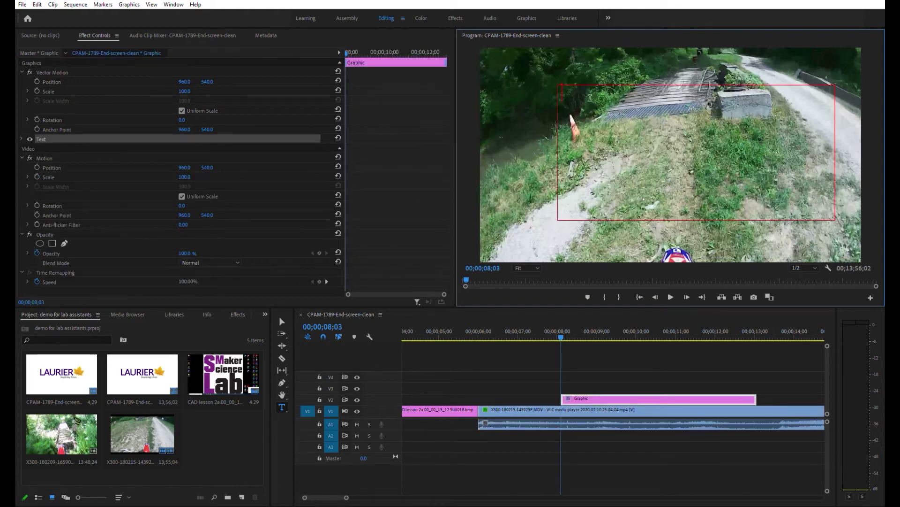
pyautogui.write('JIngle Bel')
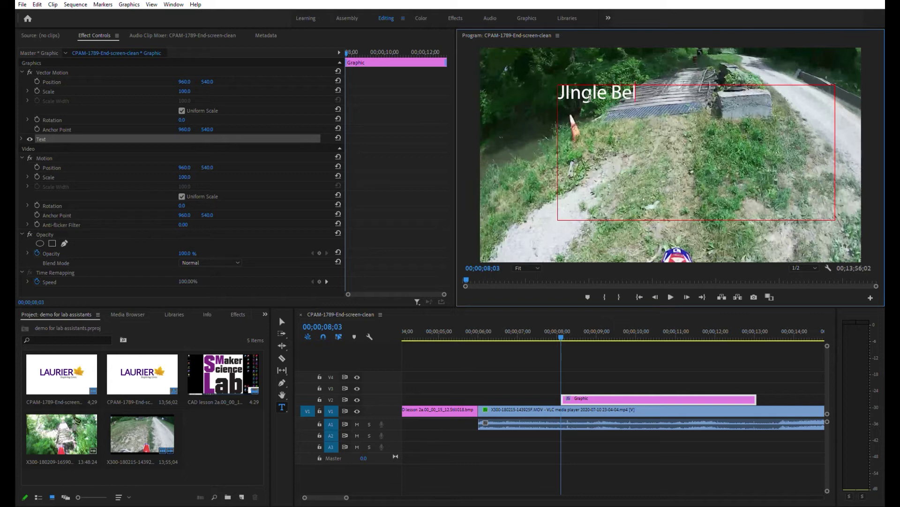
pyautogui.write('ls, Batm')
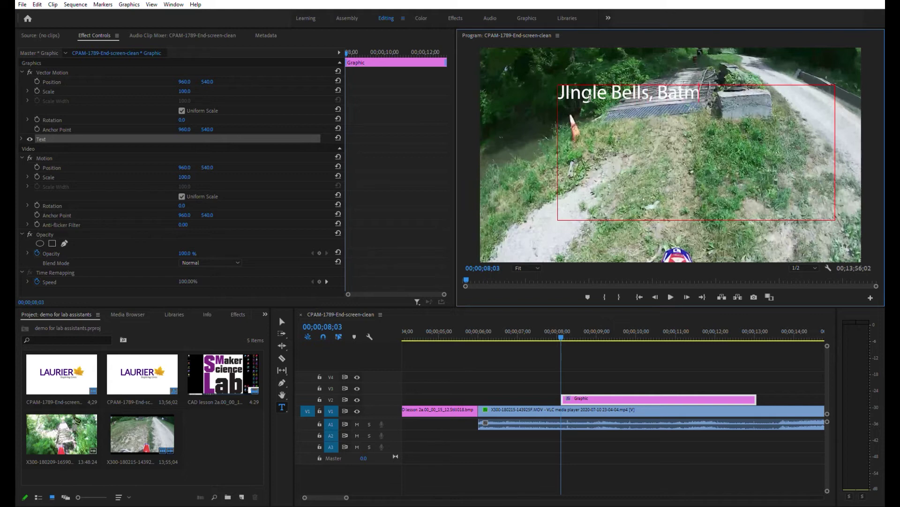
pyautogui.write('an Smells...')
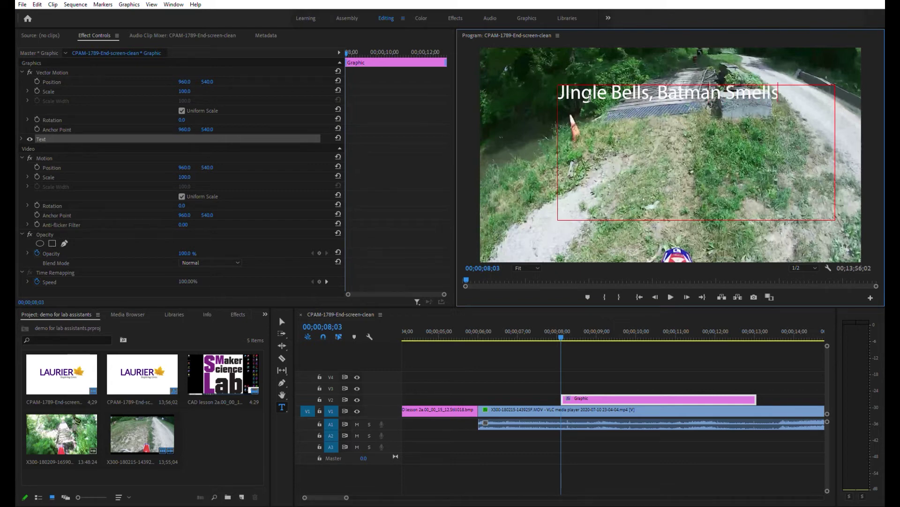
# Correct the title's first word to "Jingle" by replacing the capital I with a lowercase i.
pyautogui.click(568, 88)
pyautogui.write('i')
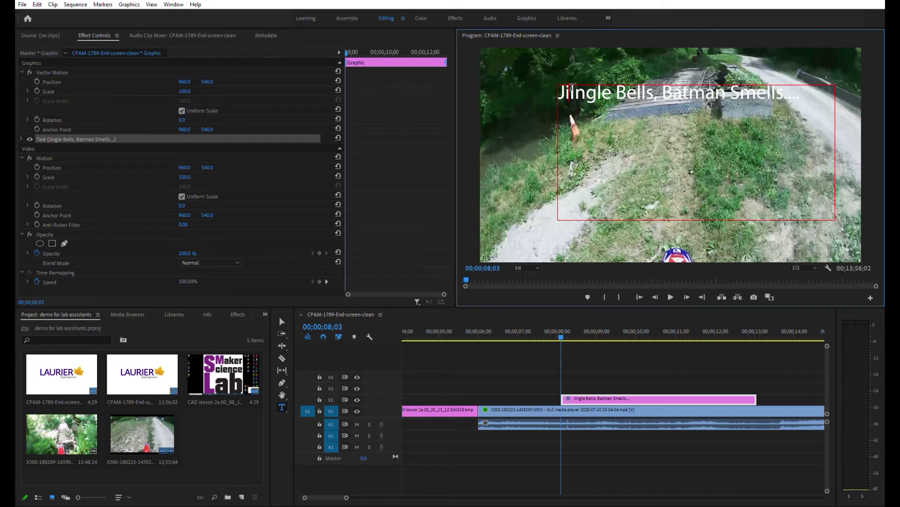
pyautogui.press('Delete')
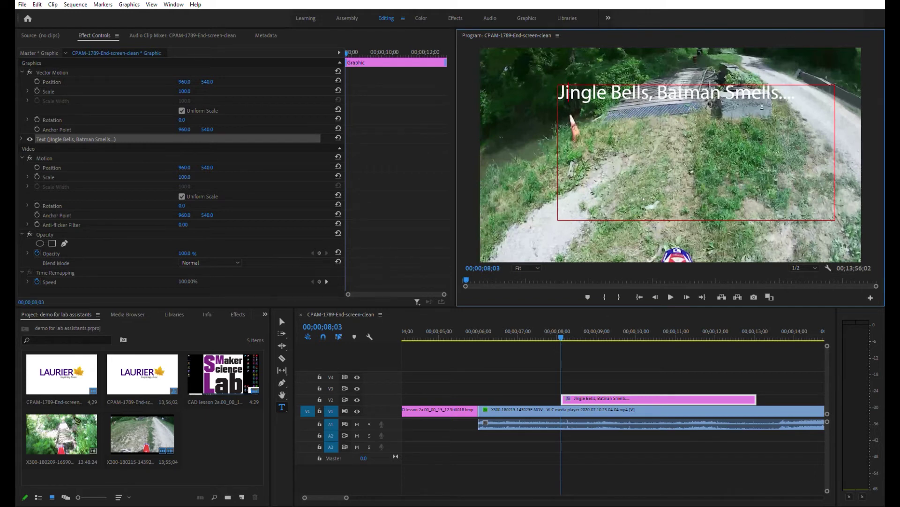
# Select the whole title text and set its font to Bugaboo SSi.
pyautogui.moveTo(807, 93); pyautogui.dragTo(548, 87)
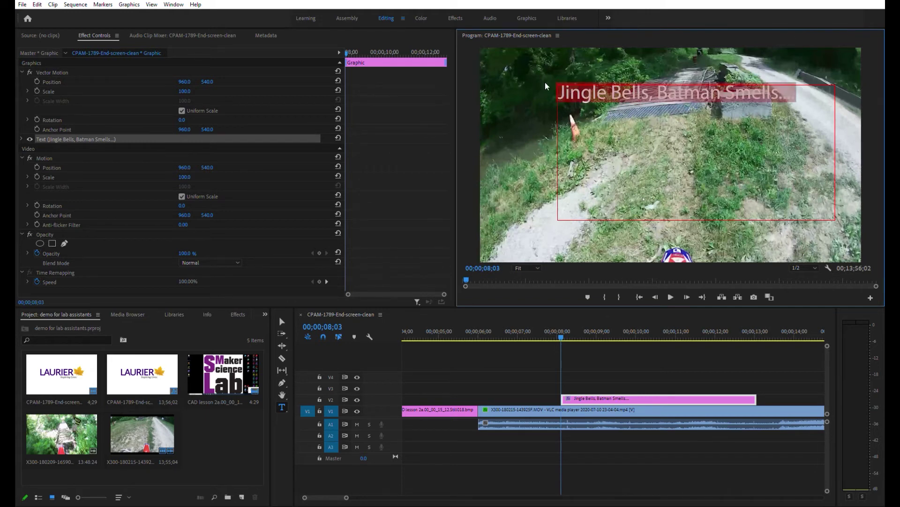
pyautogui.click(22, 139)
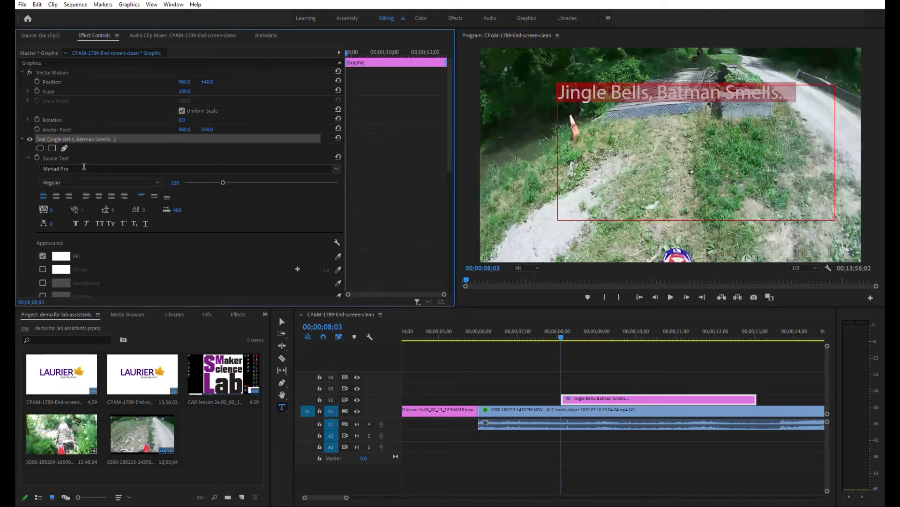
pyautogui.click(85, 167)
pyautogui.write('b')
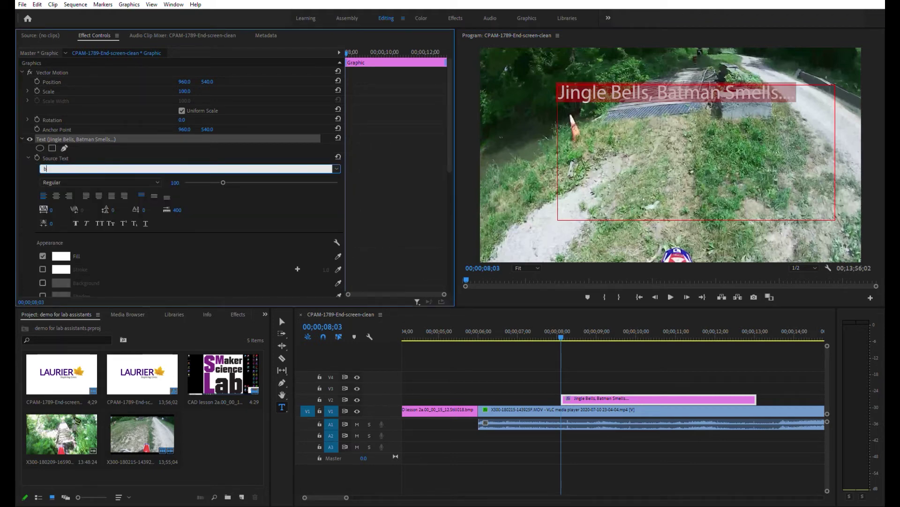
pyautogui.write('ugaboo SSi')
pyautogui.press('Return')
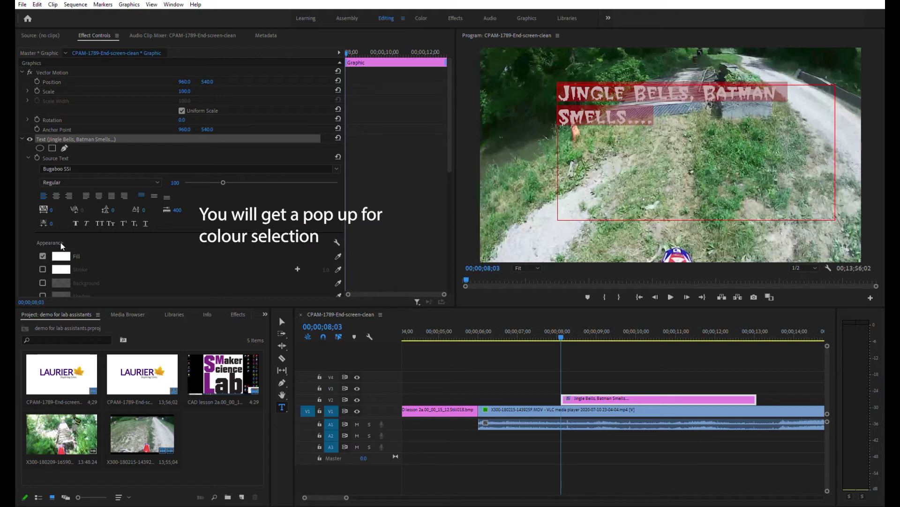
# Change the title text's fill colour to dark red and enlarge its font size to about 145.
pyautogui.click(61, 255)
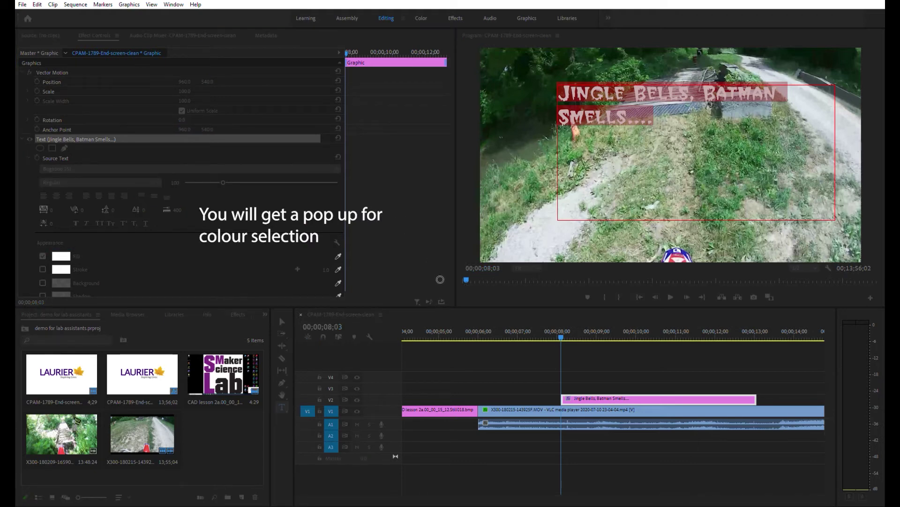
pyautogui.click(544, 185)
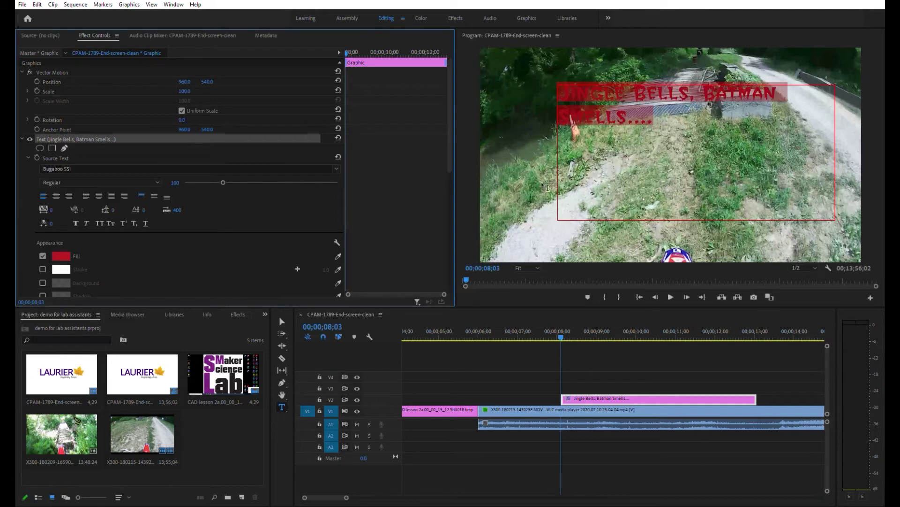
pyautogui.moveTo(223, 182)
pyautogui.mouseDown()
pyautogui.moveTo(281, 181)
pyautogui.moveTo(240, 181)
pyautogui.mouseUp()
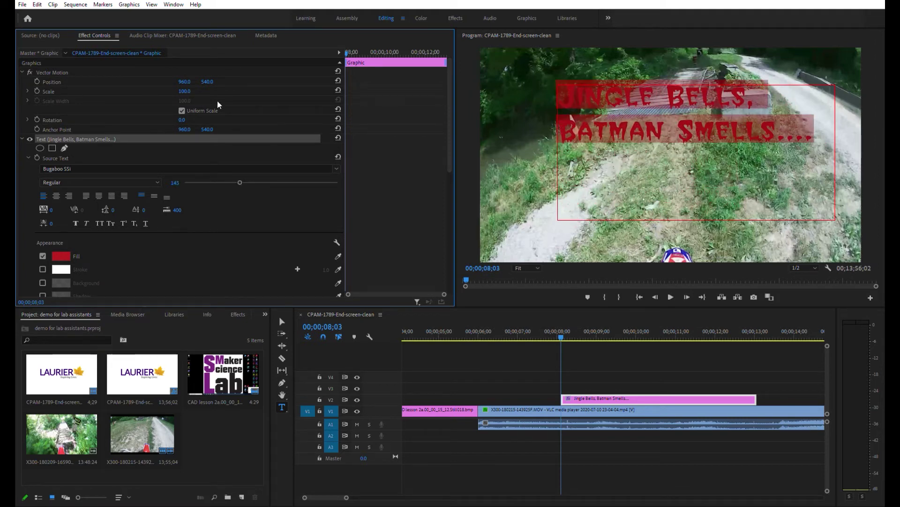
# Try the title graphic's Vector Motion Scale at 80 and restore it to 100.
pyautogui.click(191, 78)
pyautogui.click(188, 90)
pyautogui.write('80')
pyautogui.press('Return')
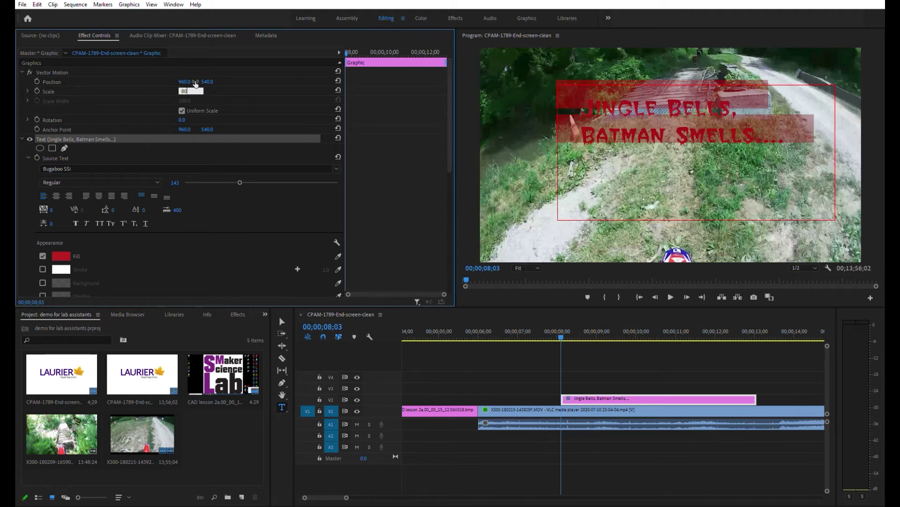
pyautogui.click(191, 89)
pyautogui.write('100')
pyautogui.press('Return')
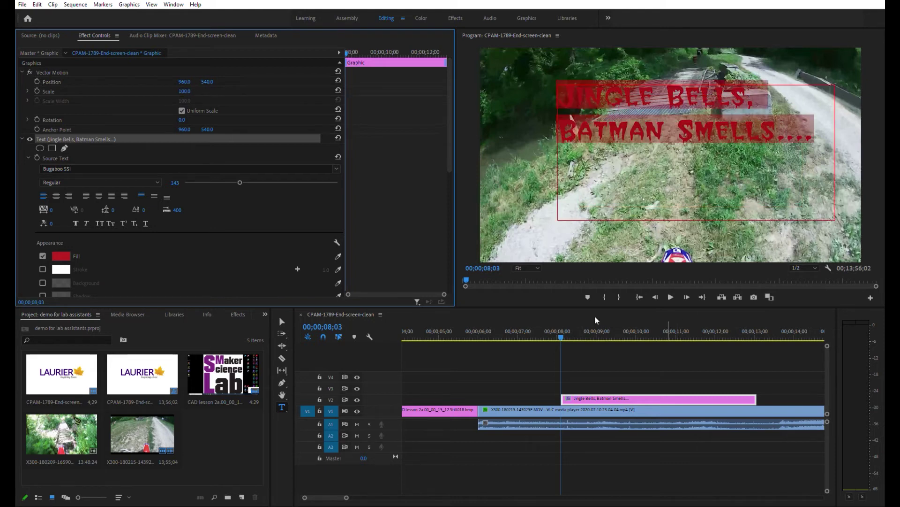
# Deselect the title and play about one second of the sequence from the title's start.
pyautogui.click(505, 362)
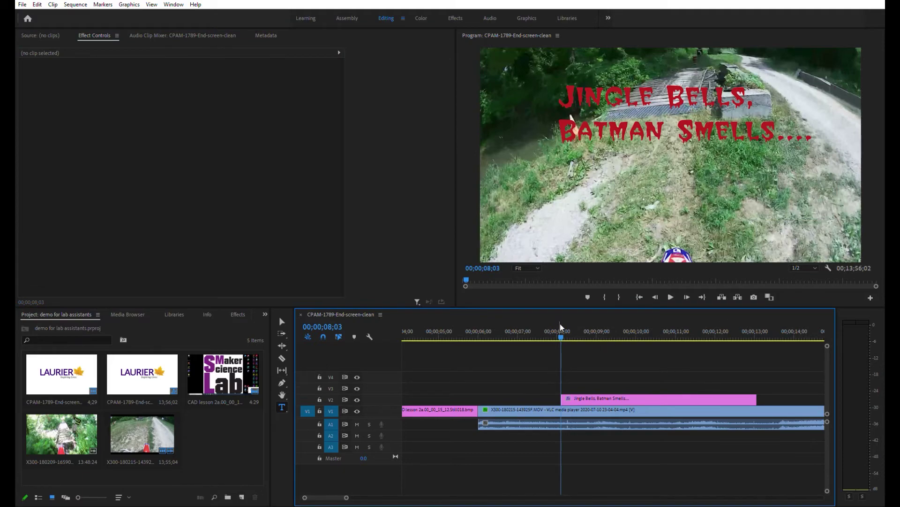
pyautogui.click(671, 296)
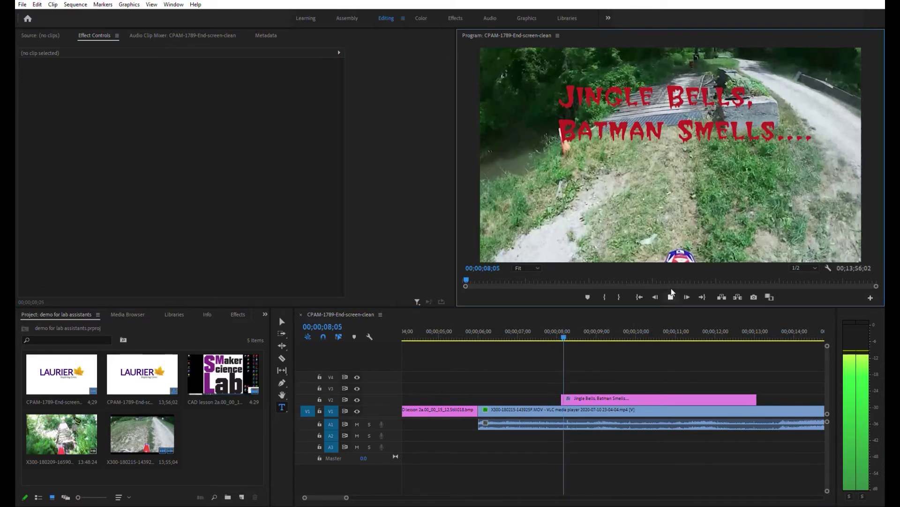
pyautogui.click(671, 296)
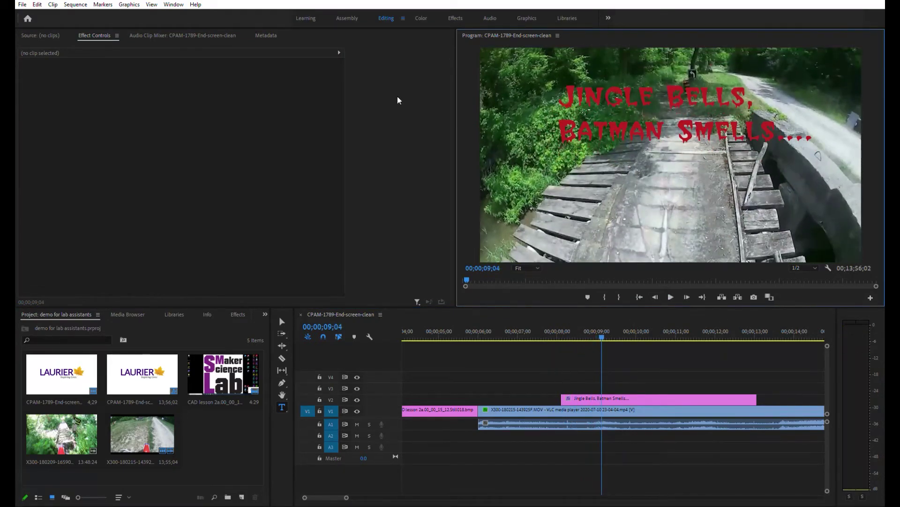
# Add an Iris Box video transition to the start of the title clip on track V2 and shorten the transition.
pyautogui.click(455, 18)
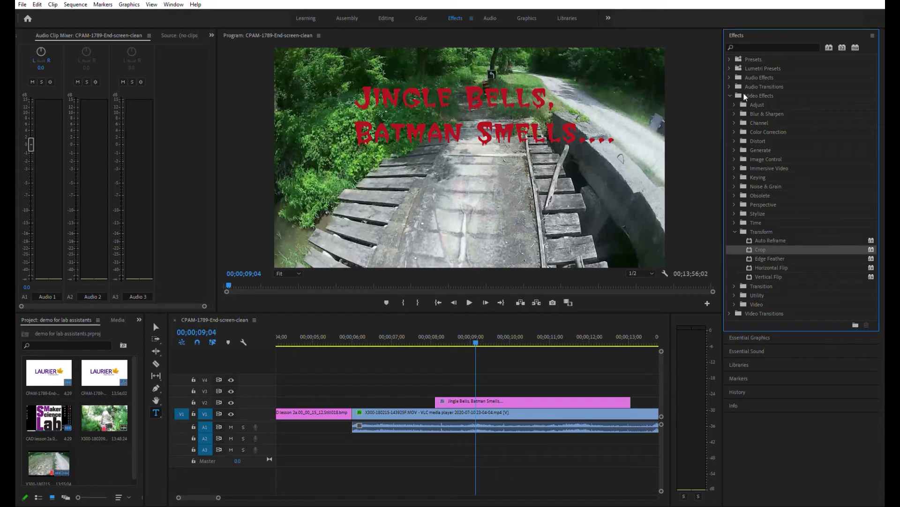
pyautogui.click(735, 231)
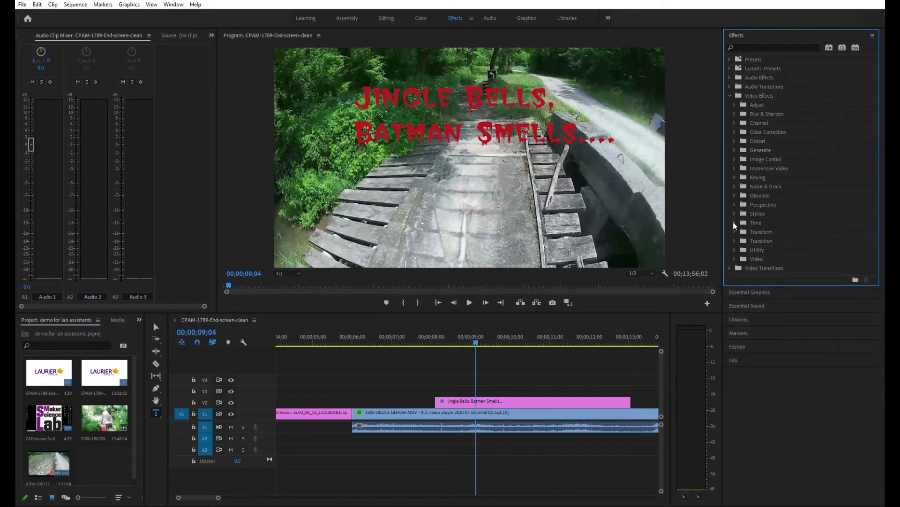
pyautogui.click(731, 266)
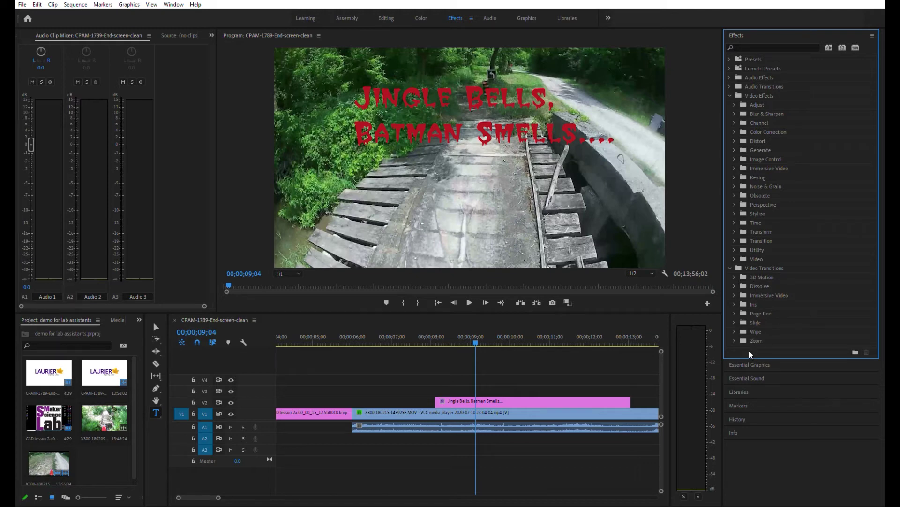
pyautogui.click(735, 285)
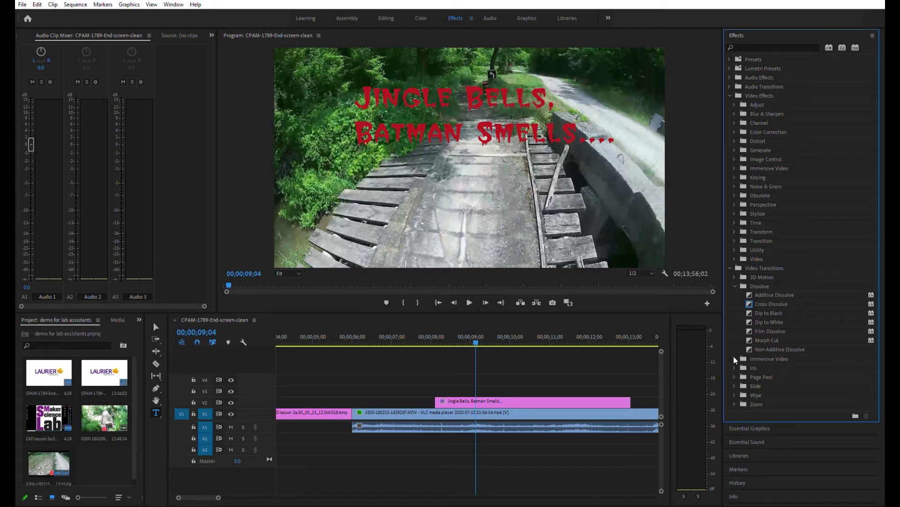
pyautogui.click(735, 367)
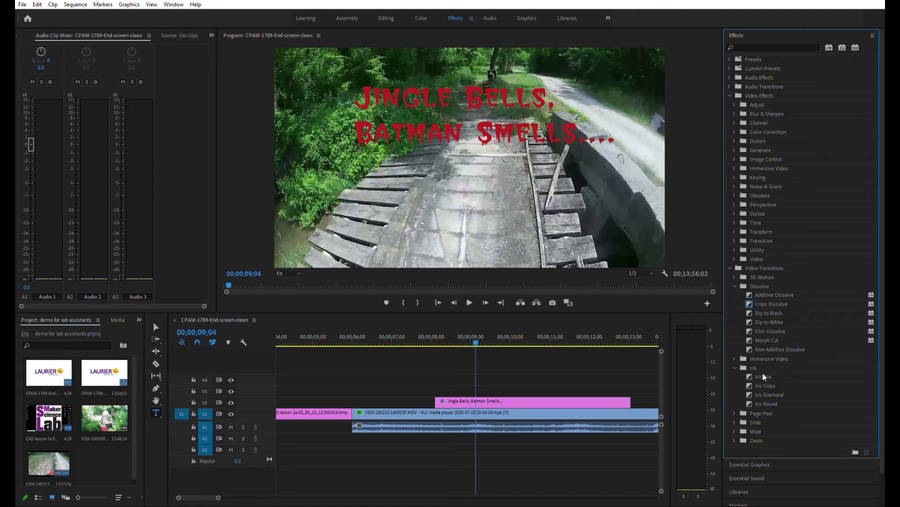
pyautogui.moveTo(762, 373); pyautogui.dragTo(436, 395)
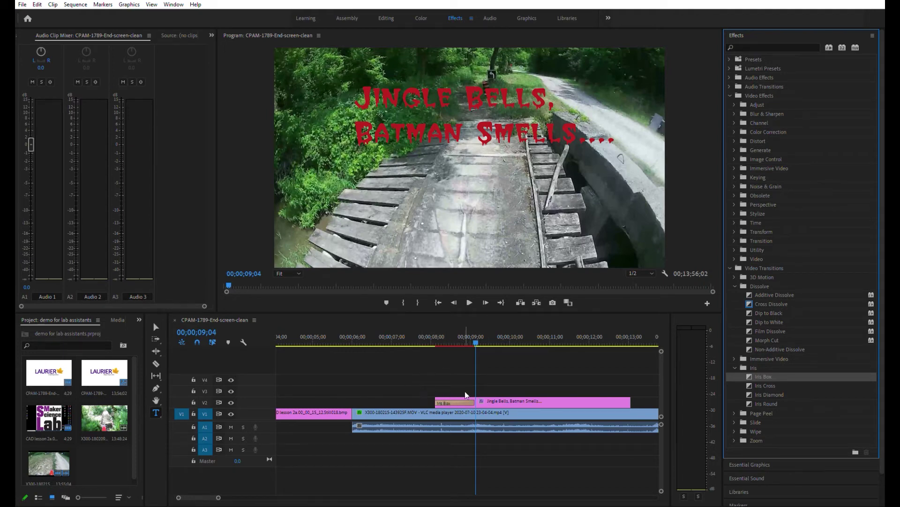
pyautogui.click(461, 397)
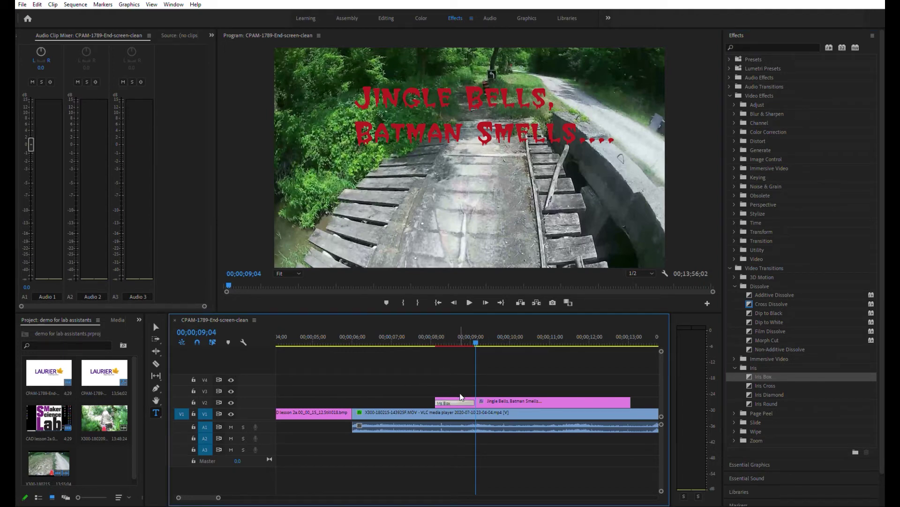
pyautogui.doubleClick(491, 403)
# Play the sequence from just before the title clip until after its Iris Box transition.
pyautogui.moveTo(476, 340); pyautogui.dragTo(416, 340)
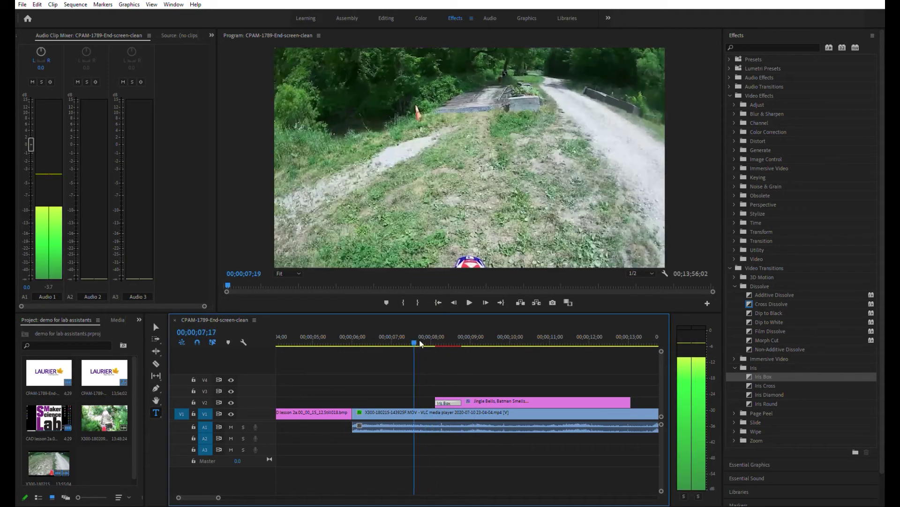
pyautogui.click(470, 302)
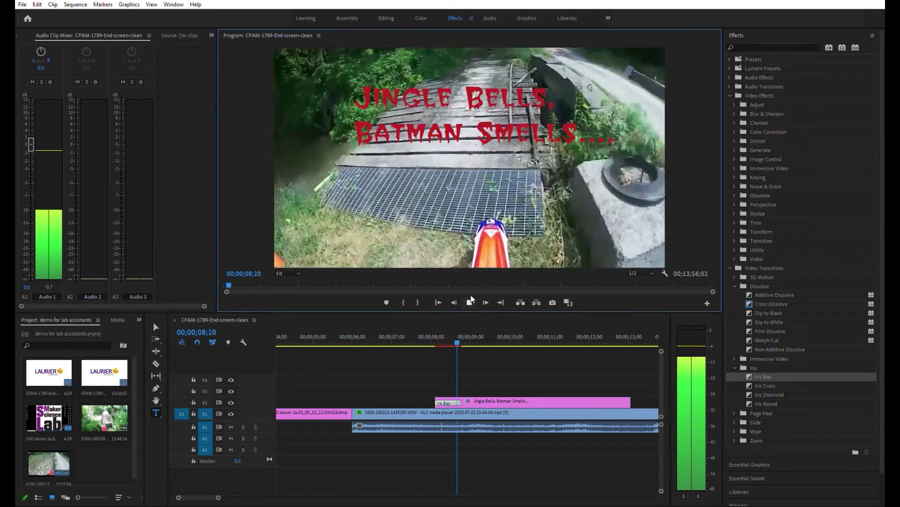
pyautogui.click(471, 300)
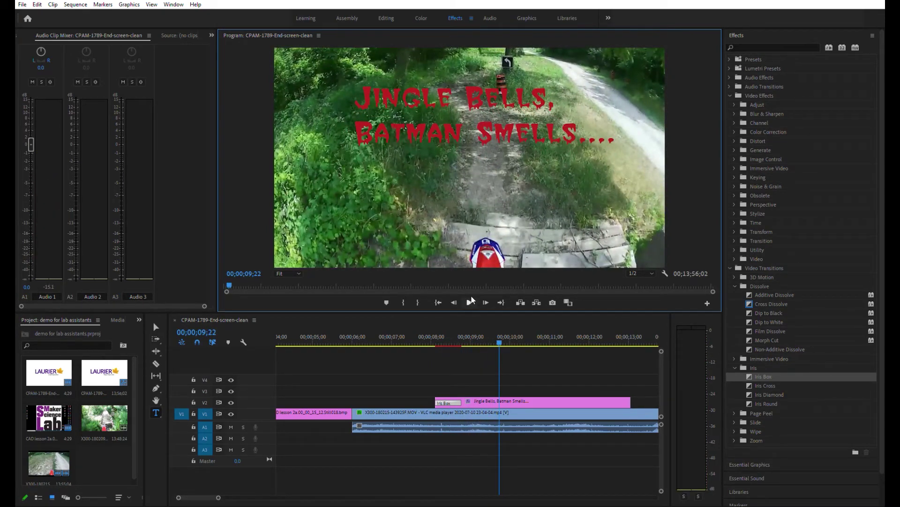
# Add a Page Peel transition to the end of the title clip on track V2 and play the sequence through it.
pyautogui.click(736, 404)
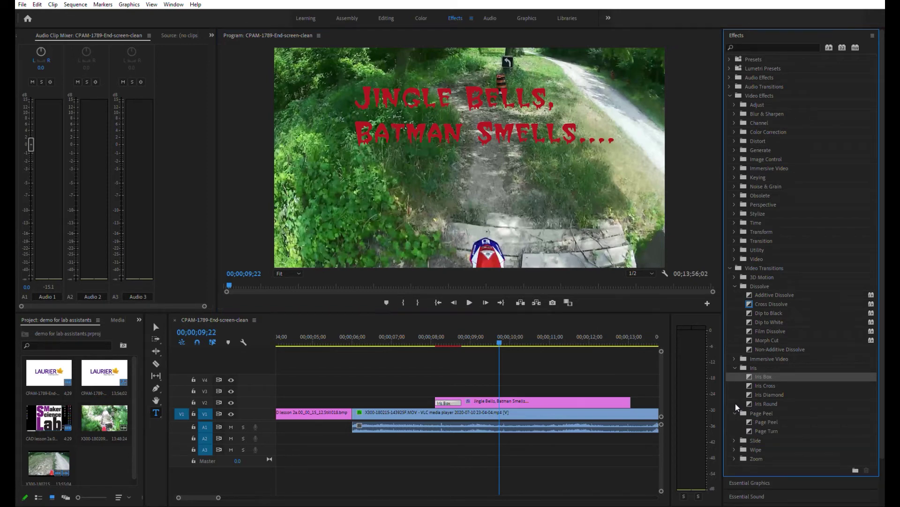
pyautogui.click(761, 421)
pyautogui.moveTo(635, 395); pyautogui.dragTo(624, 398)
pyautogui.click(471, 300)
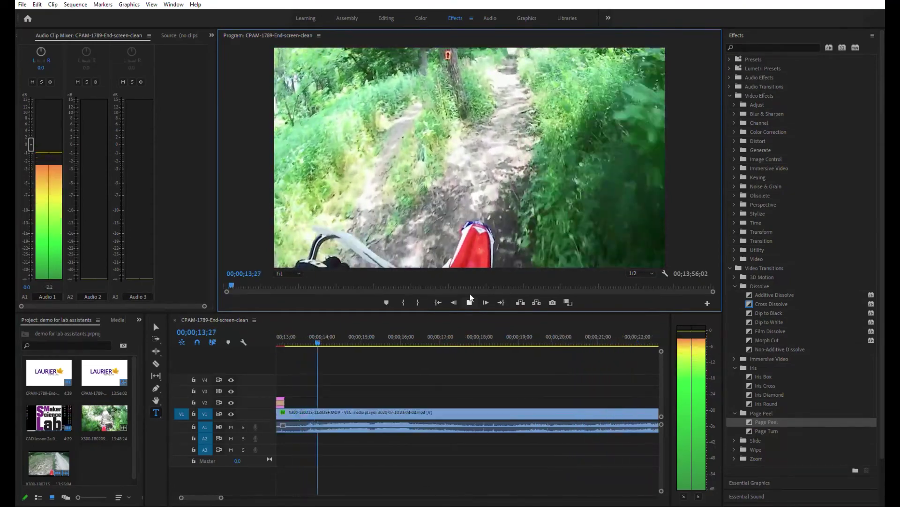
pyautogui.click(471, 296)
# Add a Page Peel transition at the cut between the CAD lesson image and the video clip on track V1.
pyautogui.moveTo(223, 497); pyautogui.dragTo(203, 490)
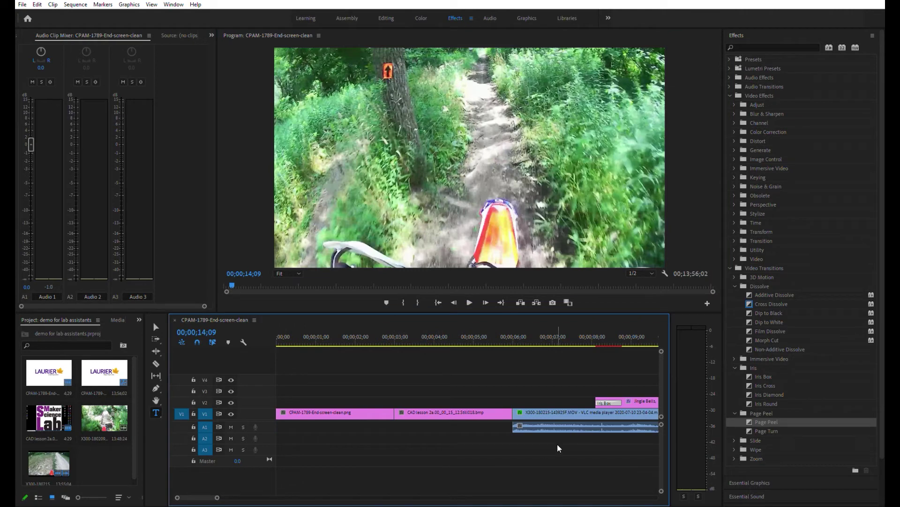
pyautogui.moveTo(757, 405); pyautogui.dragTo(531, 406)
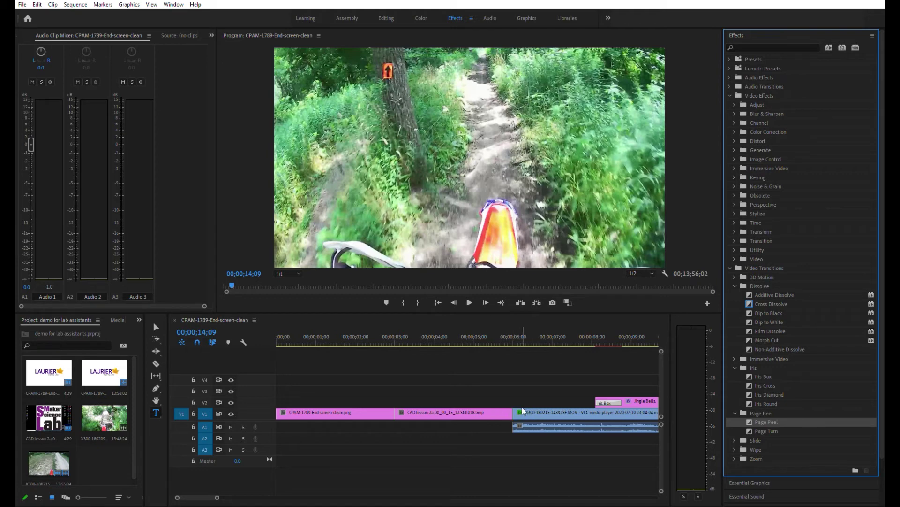
pyautogui.moveTo(519, 408)
pyautogui.mouseDown()
pyautogui.moveTo(503, 405)
pyautogui.moveTo(514, 406)
pyautogui.mouseUp()
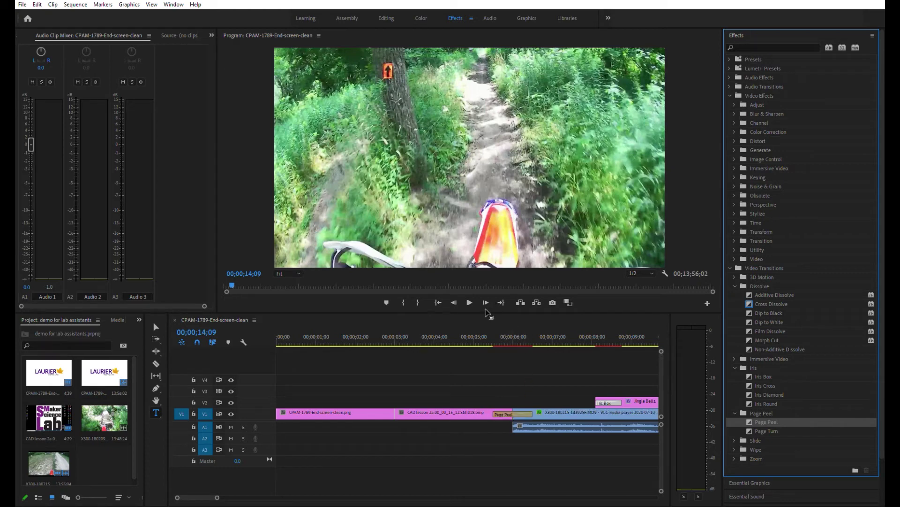
# Play the sequence from just before the Page Peel transition between the CAD lesson image and the video clip until past it.
pyautogui.click(474, 340)
pyautogui.click(470, 302)
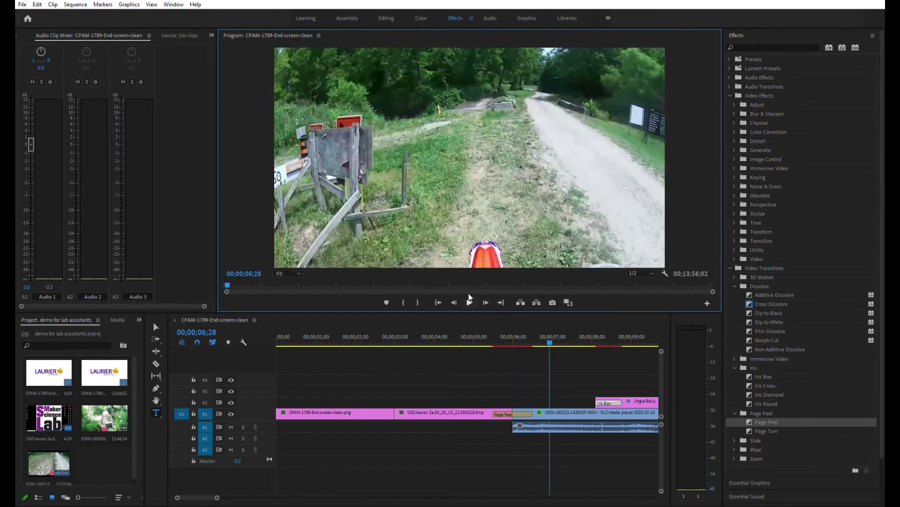
# Split the video clip on track V1 with the Razor tool at 00;05;15;27.
pyautogui.moveTo(205, 487); pyautogui.dragTo(417, 499)
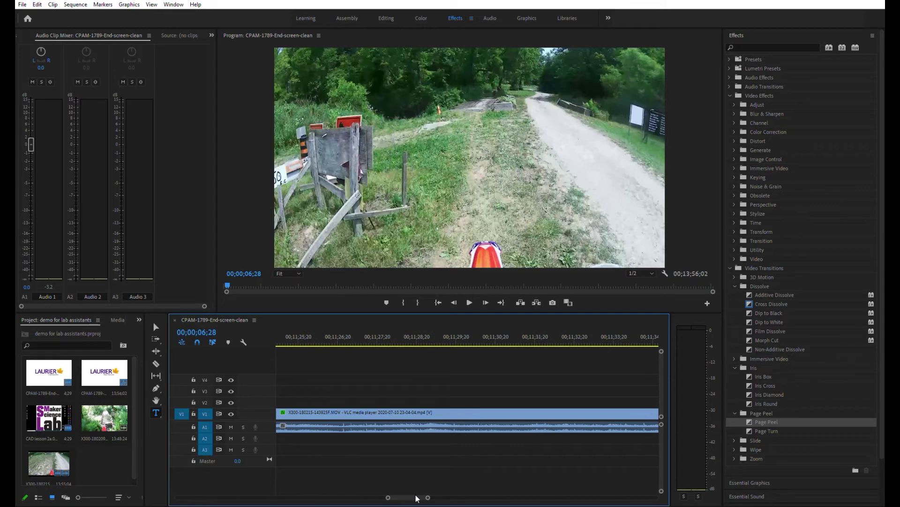
pyautogui.click(154, 359)
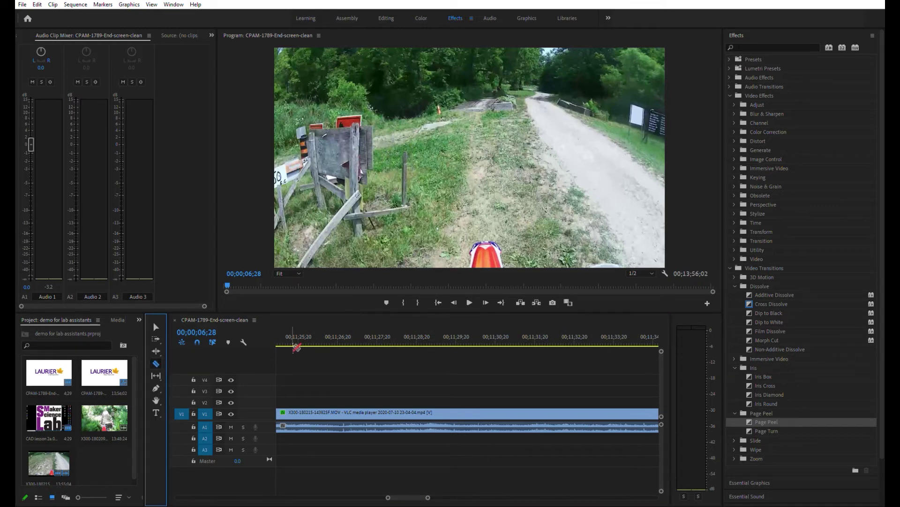
pyautogui.moveTo(395, 488); pyautogui.dragTo(297, 491)
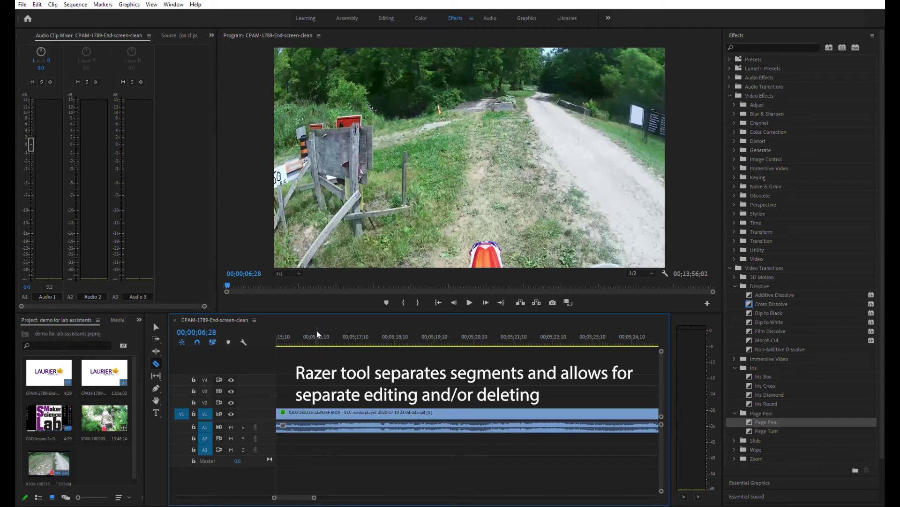
pyautogui.click(299, 334)
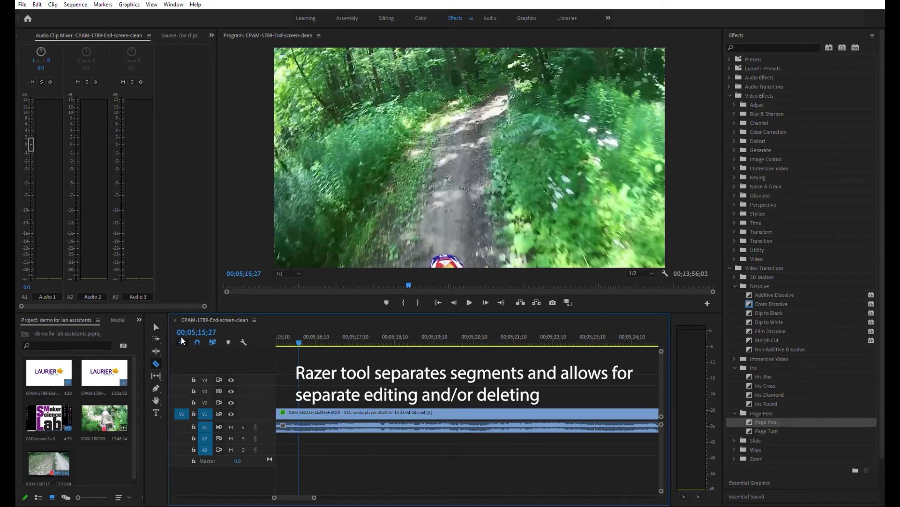
pyautogui.click(156, 363)
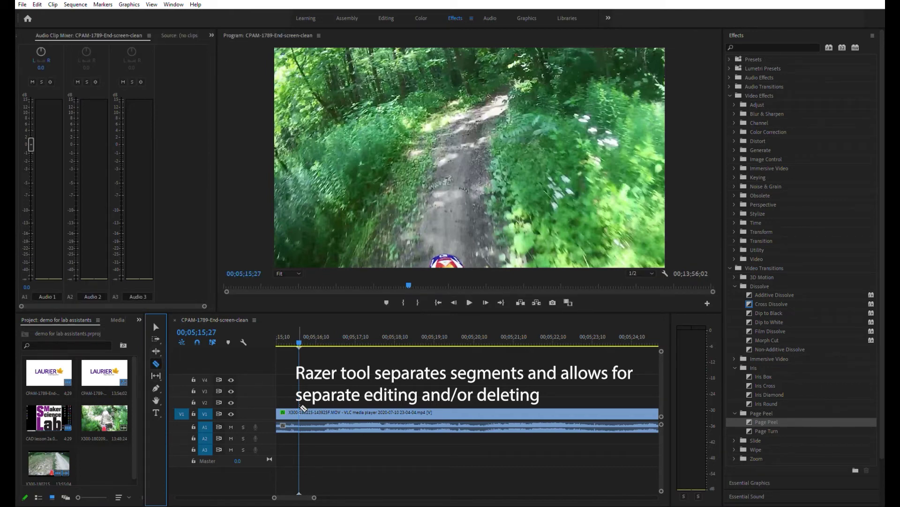
pyautogui.click(301, 412)
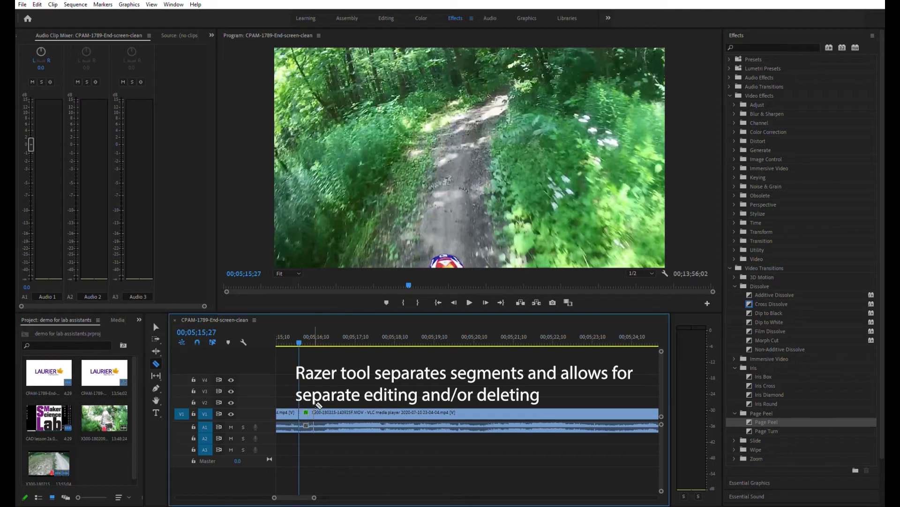
# Delete the segment of the video clip after the cut at 00;05;15;27.
pyautogui.click(157, 324)
pyautogui.click(338, 412)
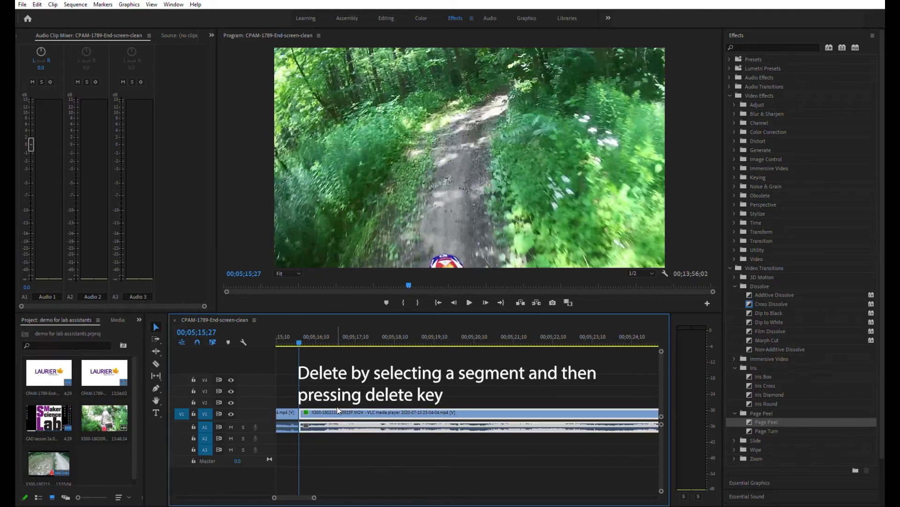
pyautogui.press('Delete')
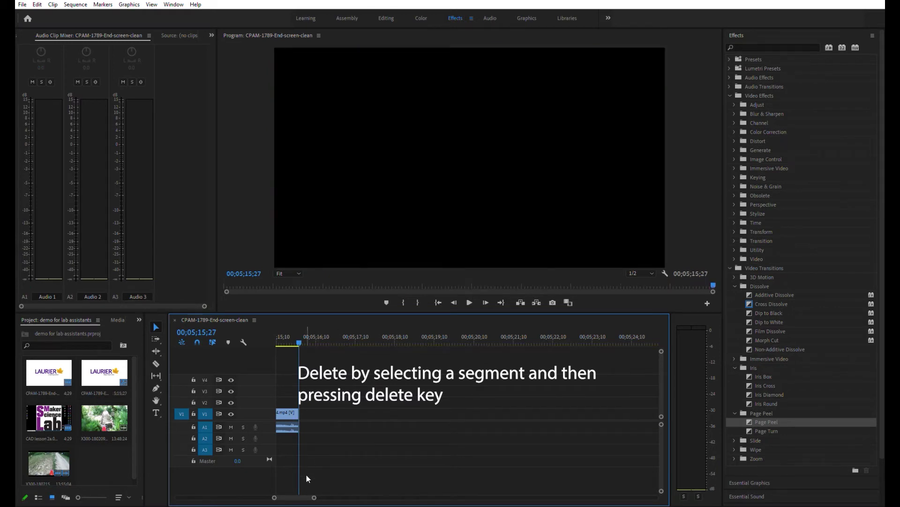
# Split the remaining video clip on track V1 with the Razor tool at 00;01;57;19.
pyautogui.moveTo(298, 495)
pyautogui.mouseDown()
pyautogui.moveTo(241, 484)
pyautogui.moveTo(273, 483)
pyautogui.moveTo(232, 488)
pyautogui.mouseUp()
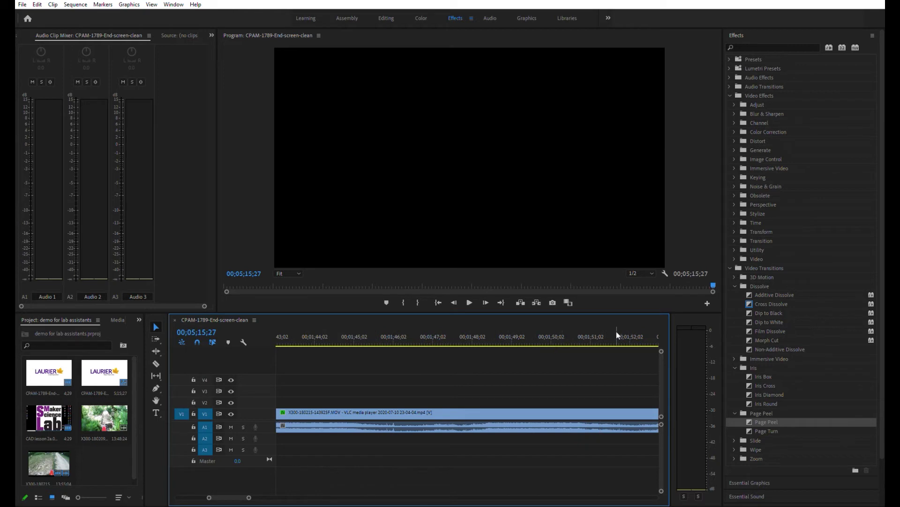
pyautogui.moveTo(224, 488); pyautogui.dragTo(471, 501)
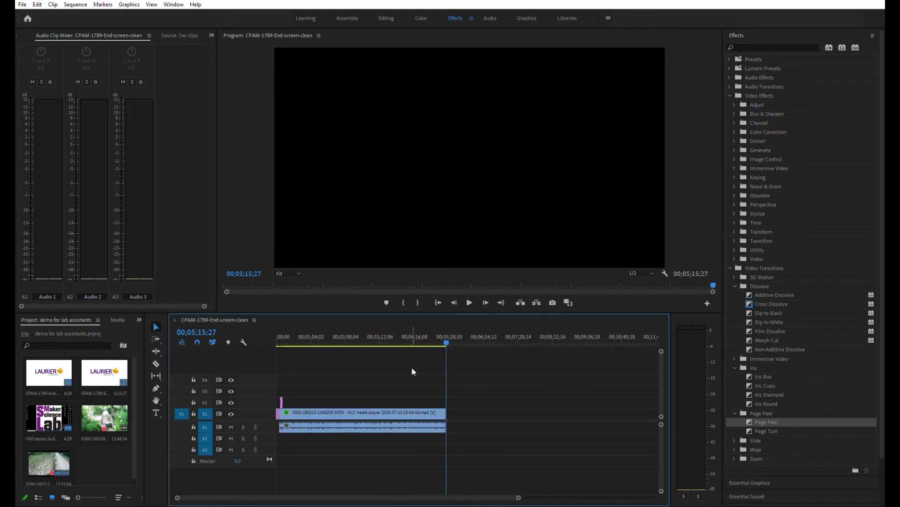
pyautogui.click(340, 333)
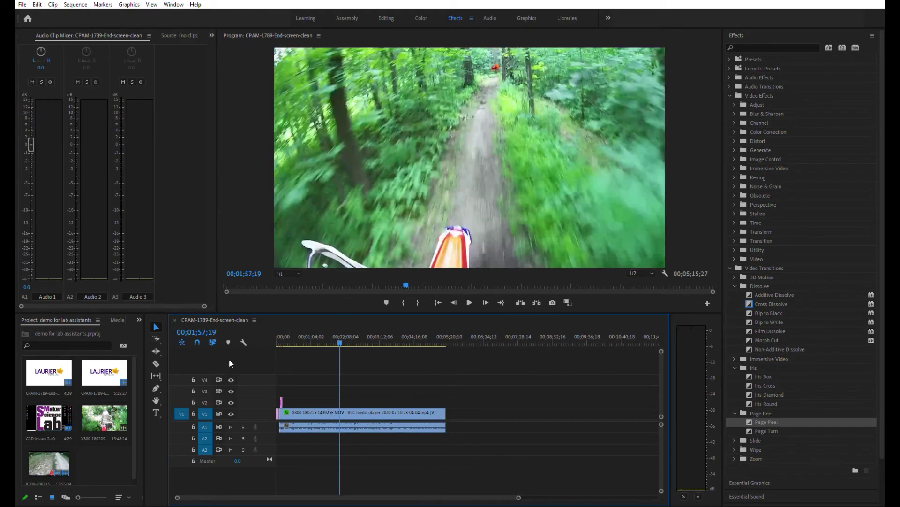
pyautogui.click(156, 360)
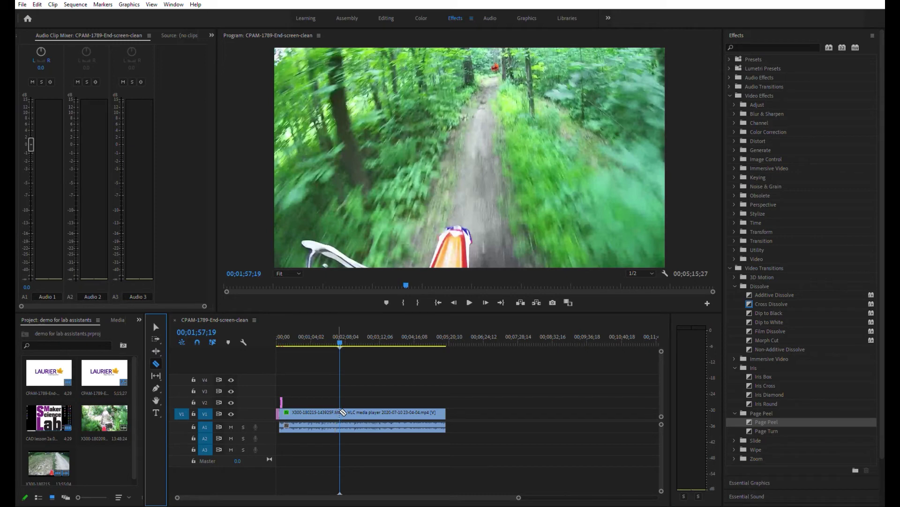
pyautogui.click(342, 412)
# Delete the segment of the video clip after the cut at 00;01;57;19.
pyautogui.click(156, 326)
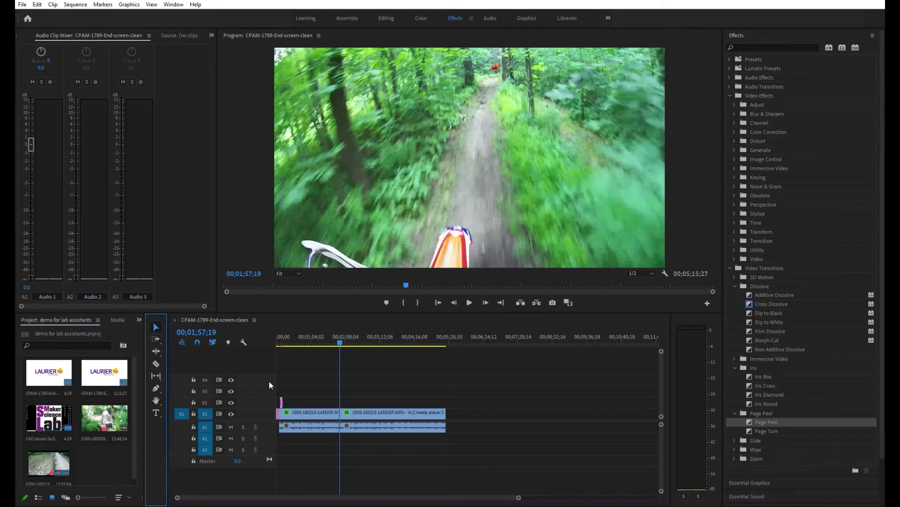
pyautogui.click(362, 412)
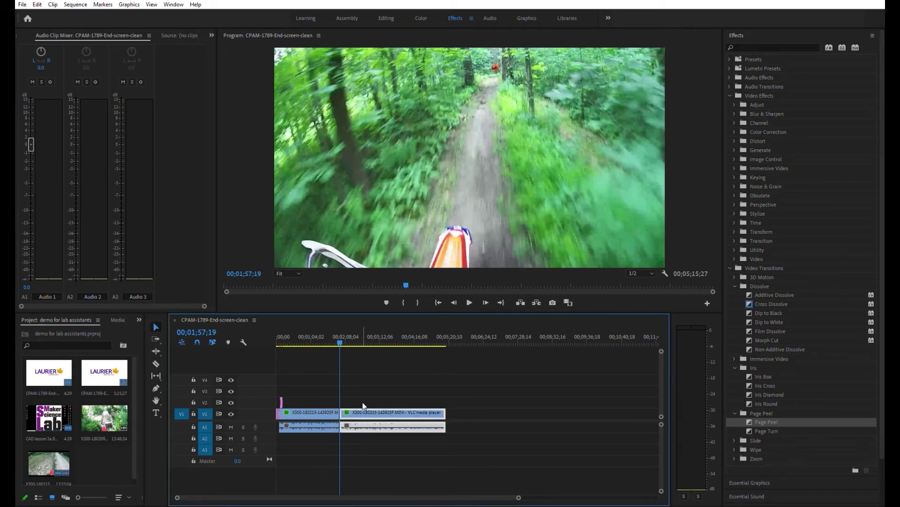
pyautogui.press('Delete')
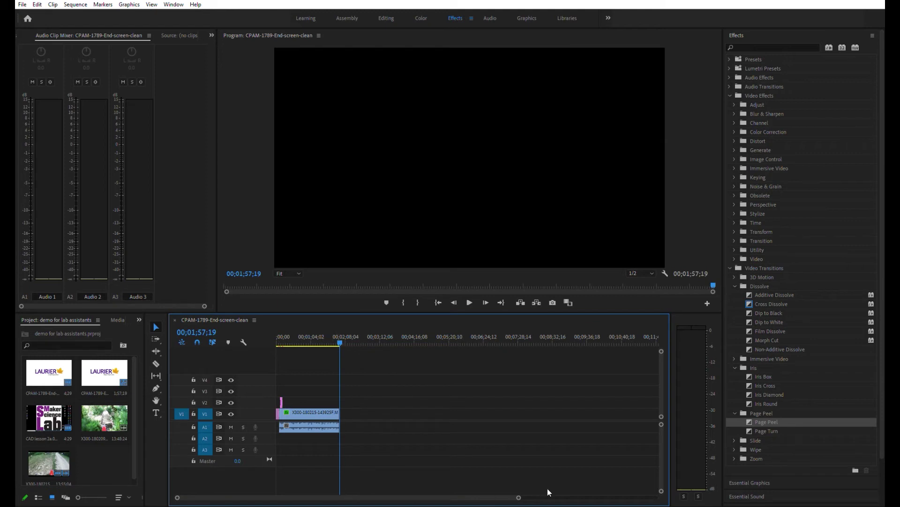
# Speed up the video clip on track V1 with the Rate Stretch tool, pulling its end in to about 00;01;03;08.
pyautogui.moveTo(523, 492); pyautogui.dragTo(401, 498)
pyautogui.scroll(5, 241, 490)
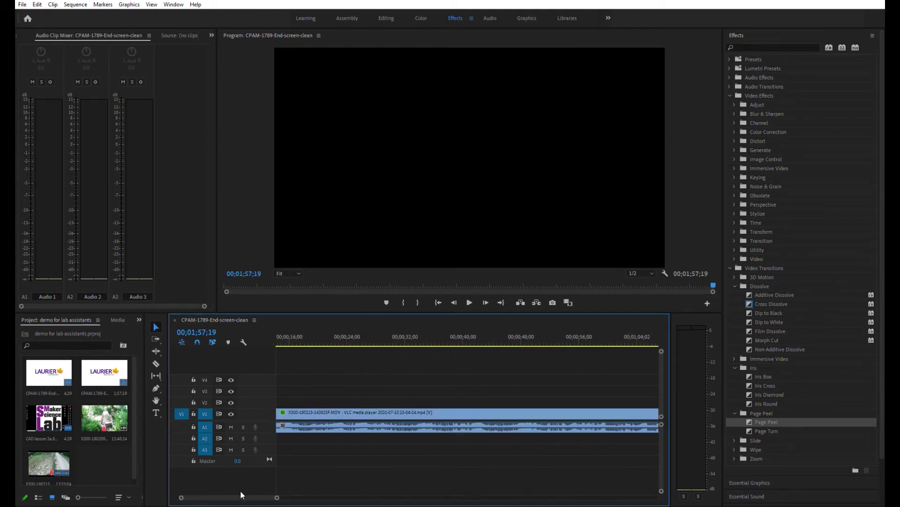
pyautogui.moveTo(287, 496); pyautogui.dragTo(332, 496)
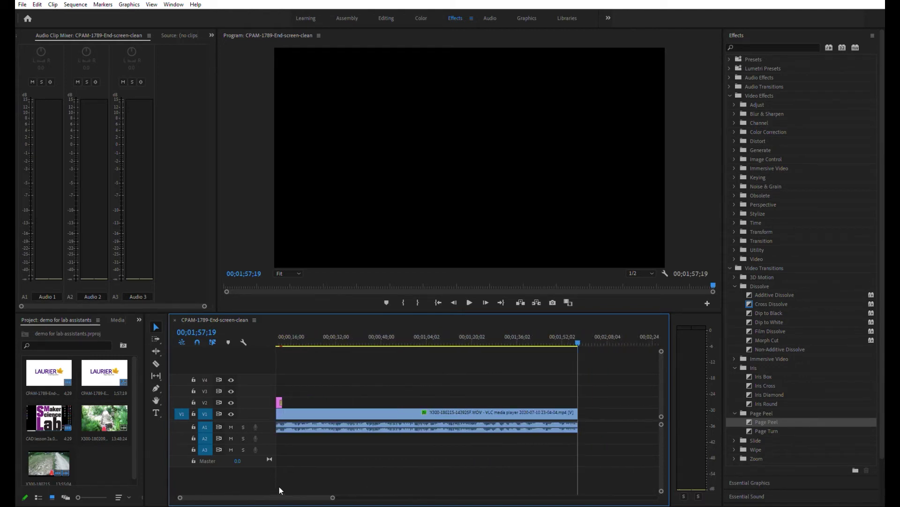
pyautogui.scroll(2, 279, 490)
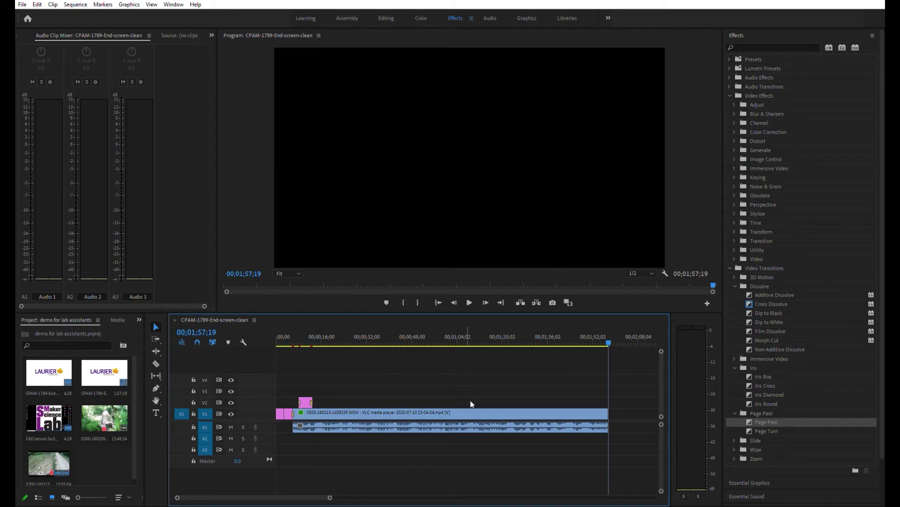
pyautogui.moveTo(608, 331); pyautogui.dragTo(468, 342)
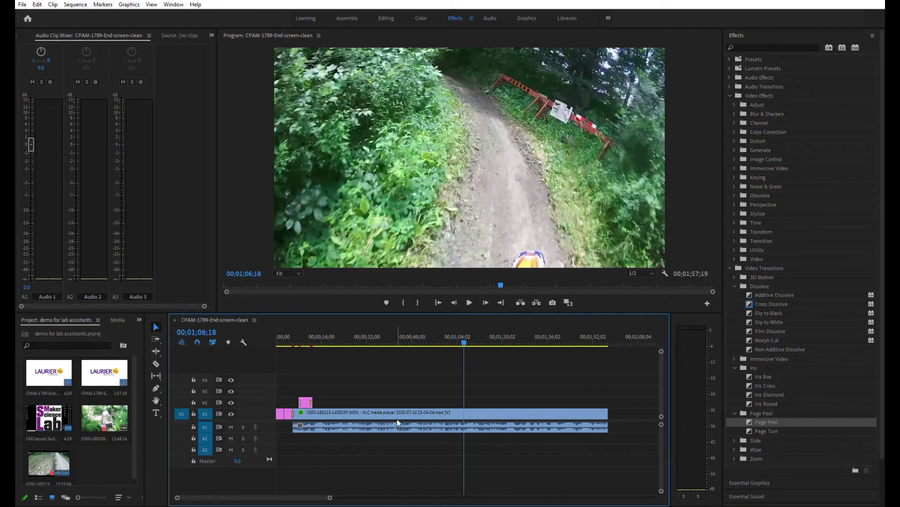
pyautogui.click(155, 347)
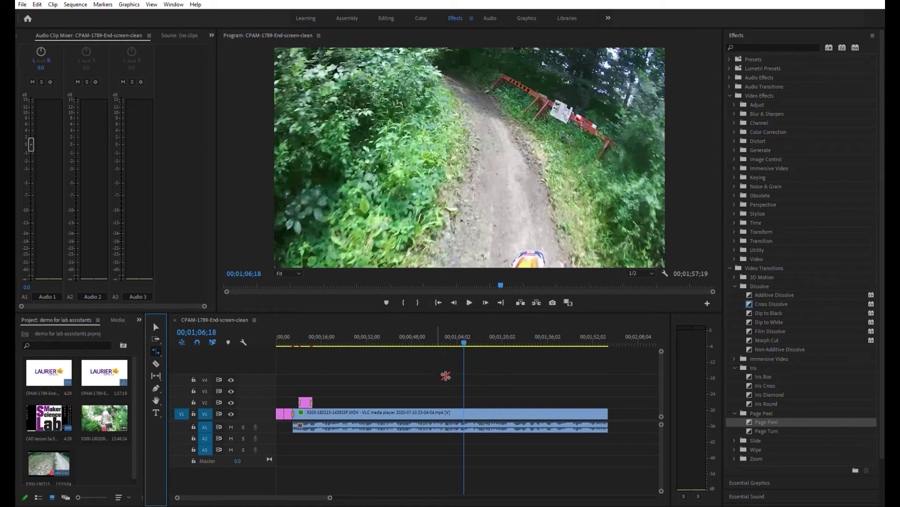
pyautogui.click(156, 348)
pyautogui.click(610, 410)
pyautogui.moveTo(606, 410); pyautogui.dragTo(457, 410)
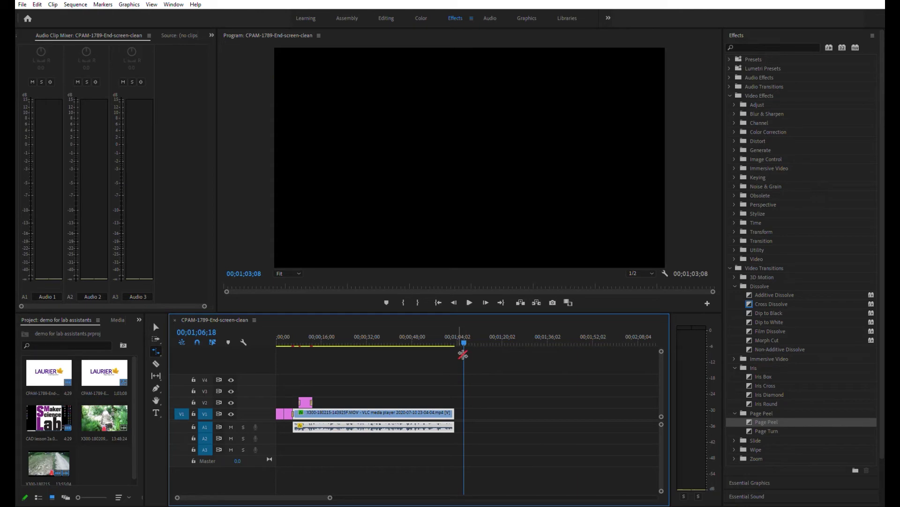
# Play the sequence from 00;00;04;29 into the sped-up video clip and stop at about 00;00;20;25.
pyautogui.moveTo(462, 336); pyautogui.dragTo(289, 348)
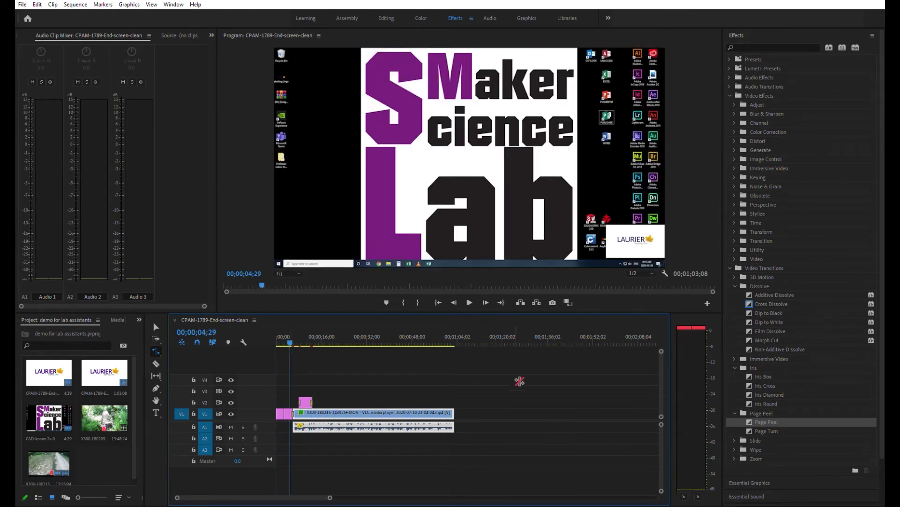
pyautogui.click(157, 326)
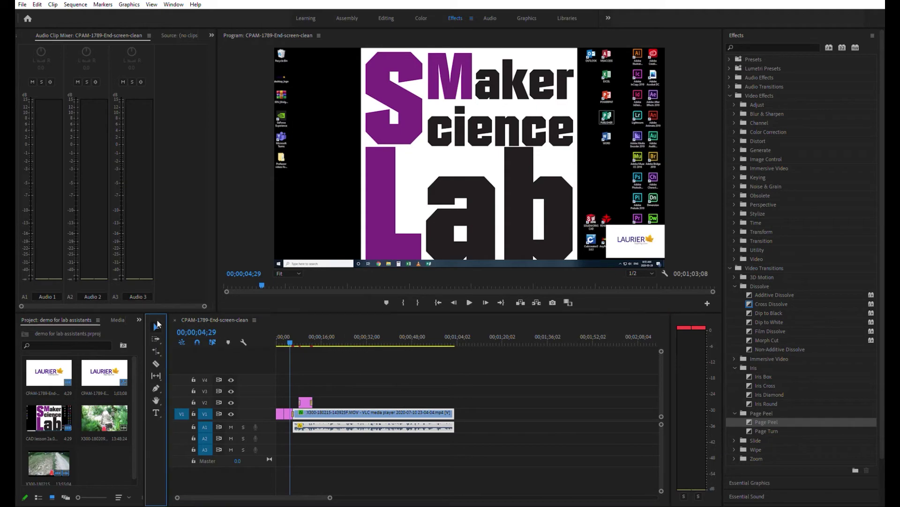
pyautogui.click(469, 300)
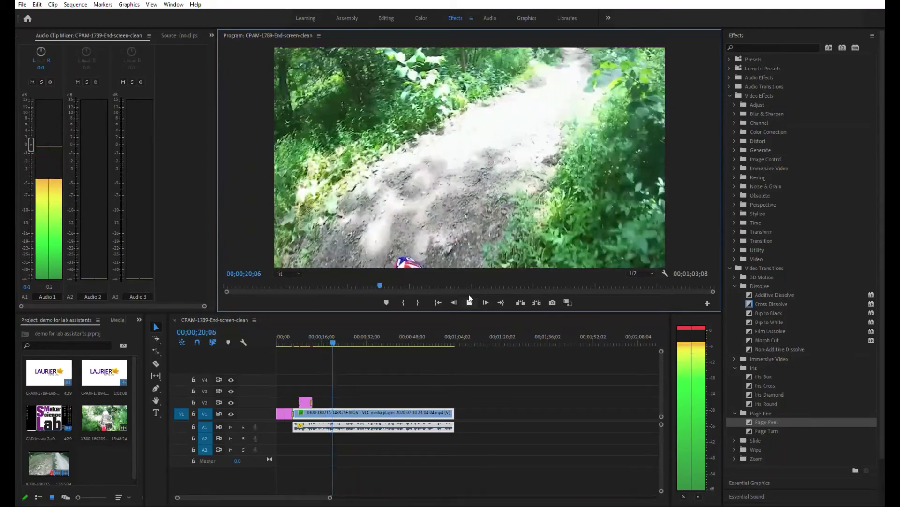
pyautogui.click(470, 300)
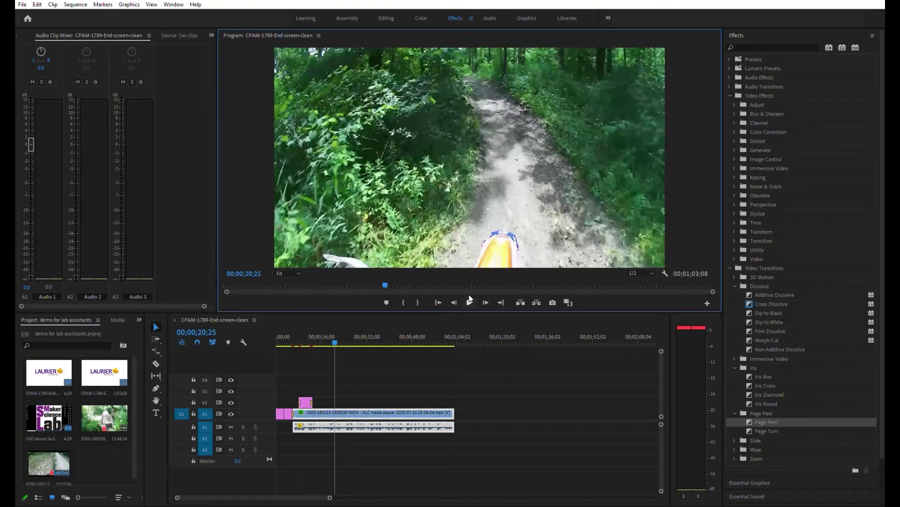
# Extend the end of the sped-up video clip on track V1 to about 00;01;44;29 with the Selection tool.
pyautogui.moveTo(453, 412); pyautogui.dragTo(573, 407)
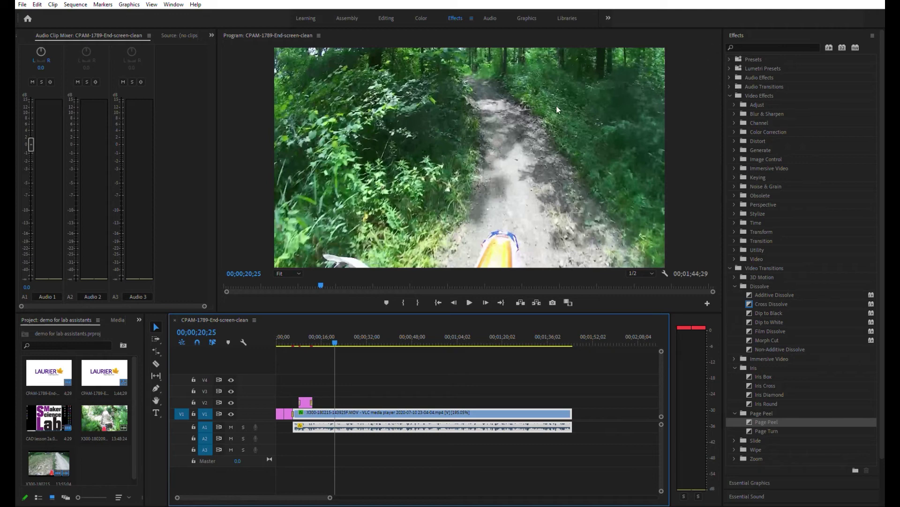
# Switch to the Graphics workspace and add the second Angled Title template after the video clip on track V1.
pyautogui.click(525, 12)
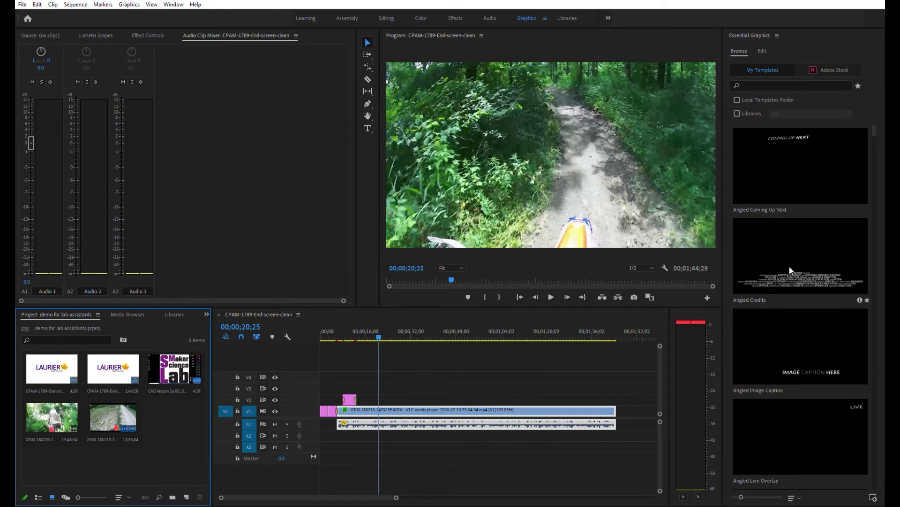
pyautogui.scroll(-8, 784, 319)
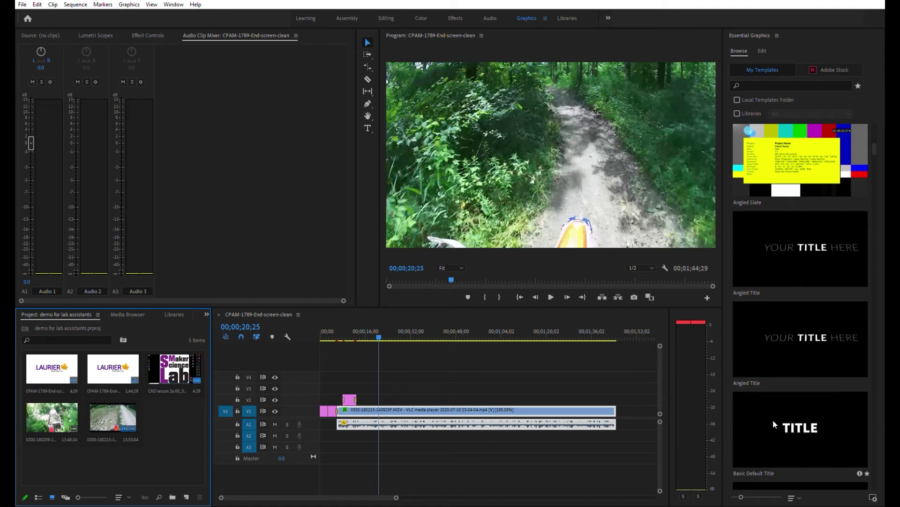
pyautogui.moveTo(803, 336); pyautogui.dragTo(626, 410)
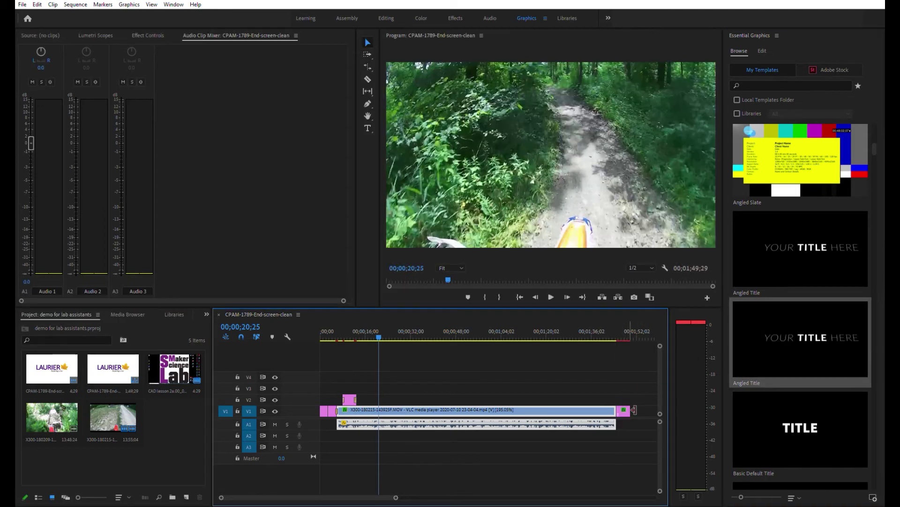
# Replace the placeholder text of the Angled Title at the end of the sequence with "Bye Bye Birdie".
pyautogui.click(620, 320)
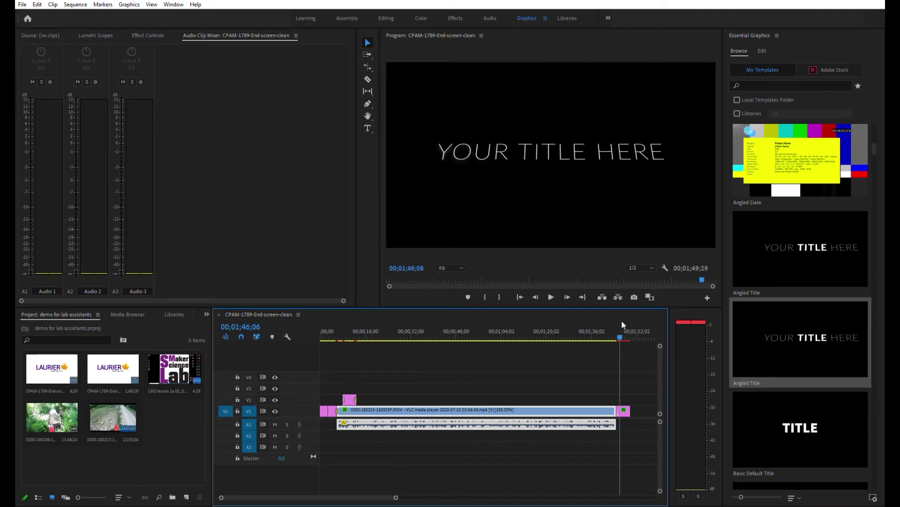
pyautogui.click(540, 145)
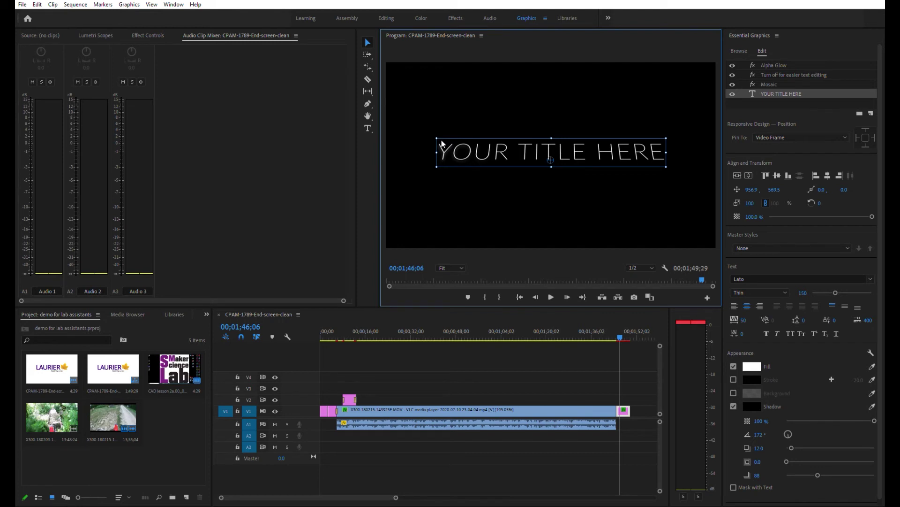
pyautogui.doubleClick(658, 150)
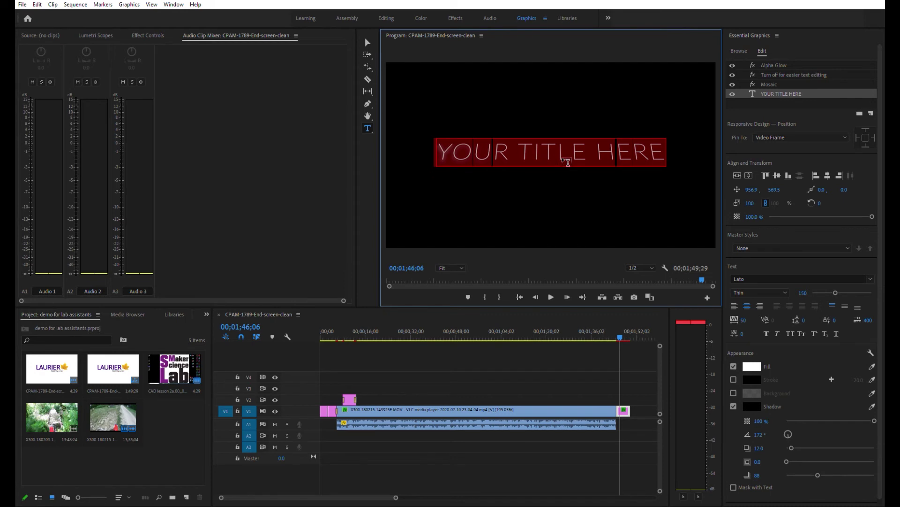
pyautogui.write('Bye')
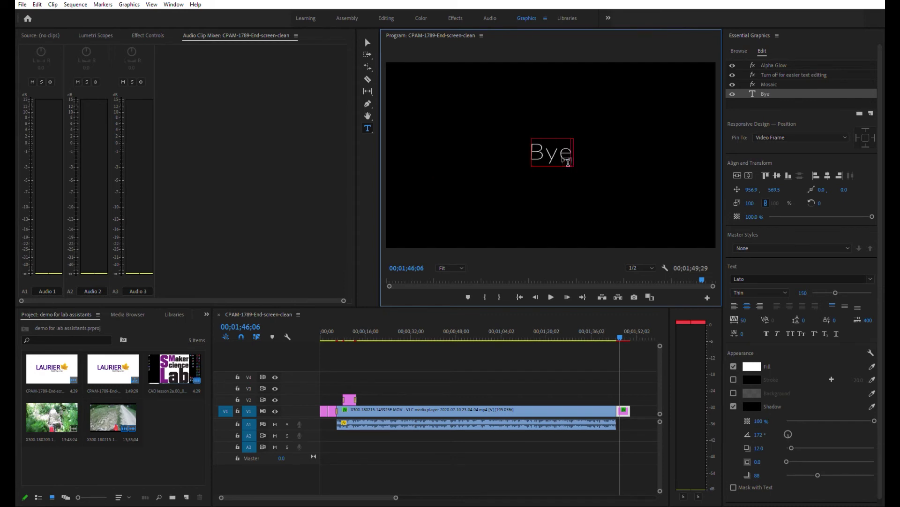
pyautogui.write(' Byb')
pyautogui.press('BackSpace')
pyautogui.write('ew')
pyautogui.press('BackSpace')
pyautogui.write('Birdie')
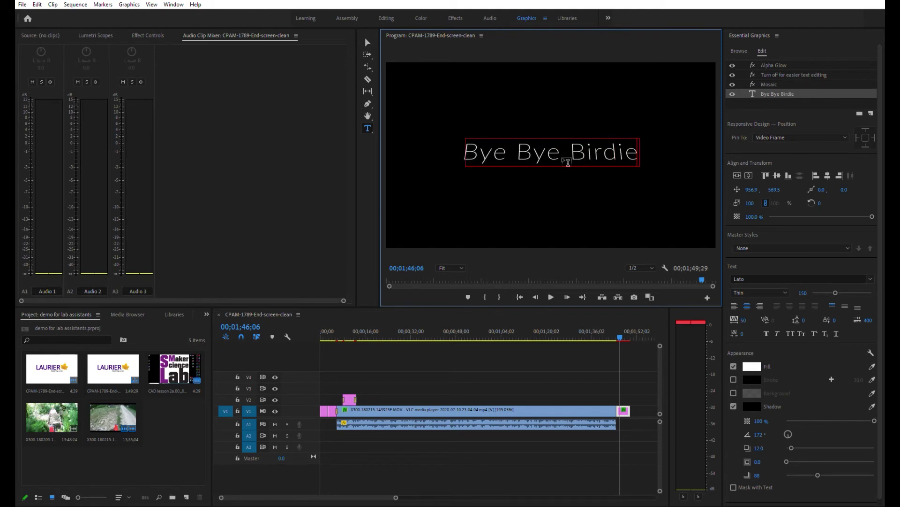
# Add an exclamation mark to the end of the "Bye Bye Birdie" title and play it back to about 00;01;49;01.
pyautogui.write('!')
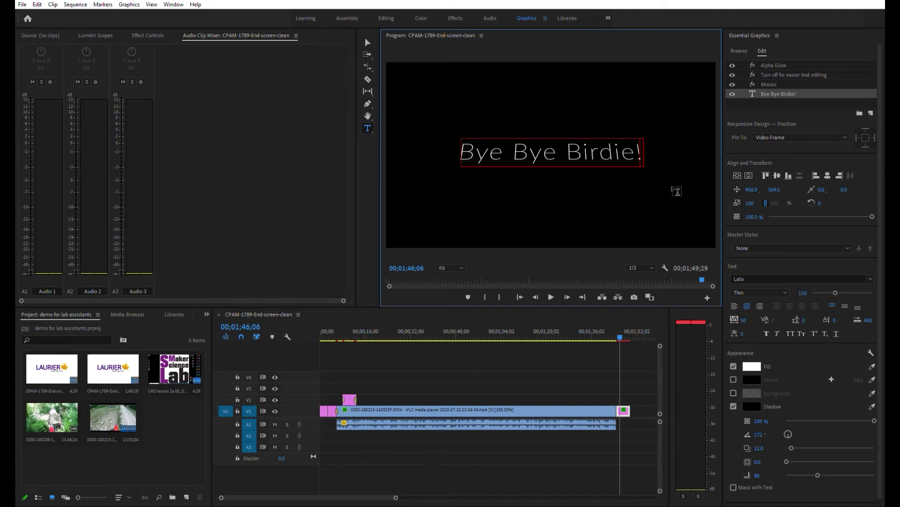
pyautogui.click(614, 331)
pyautogui.click(552, 297)
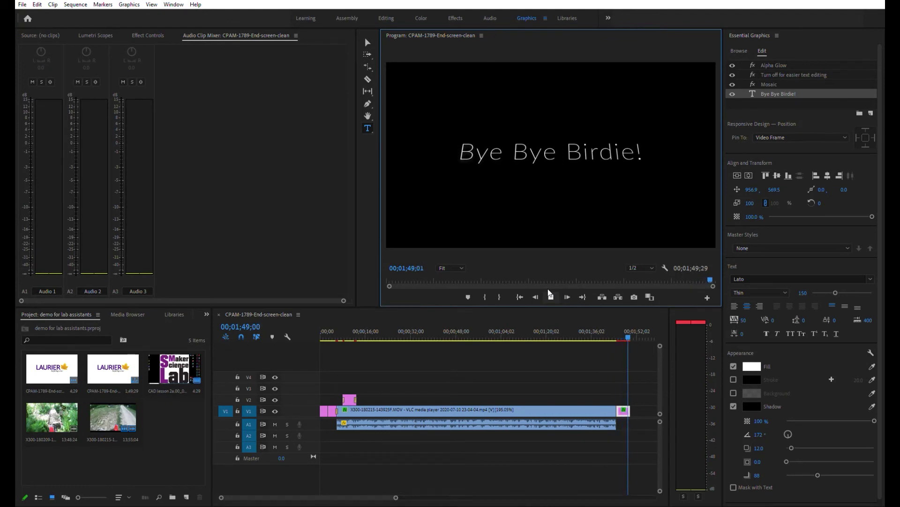
pyautogui.click(550, 295)
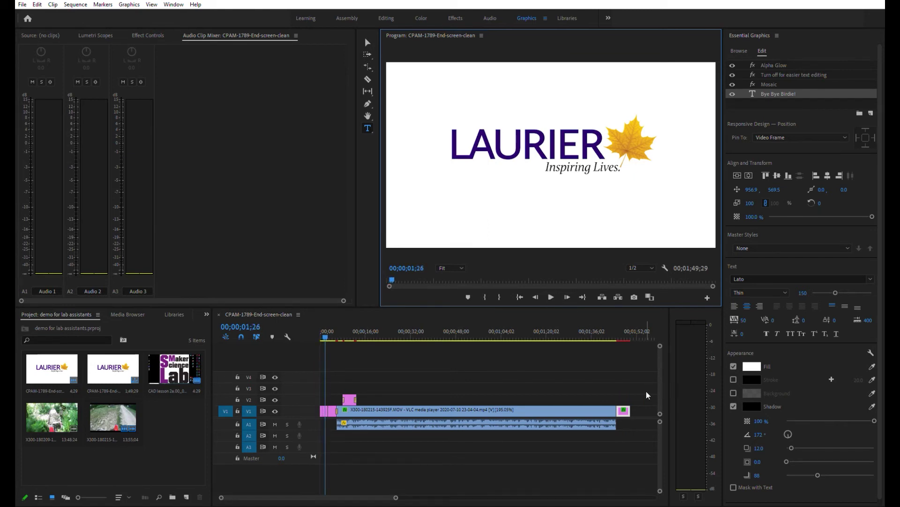
# Play the change from the video clip to the closing title, from about 00;01;43;19 to 00;01;48;02.
pyautogui.moveTo(633, 409); pyautogui.dragTo(652, 407)
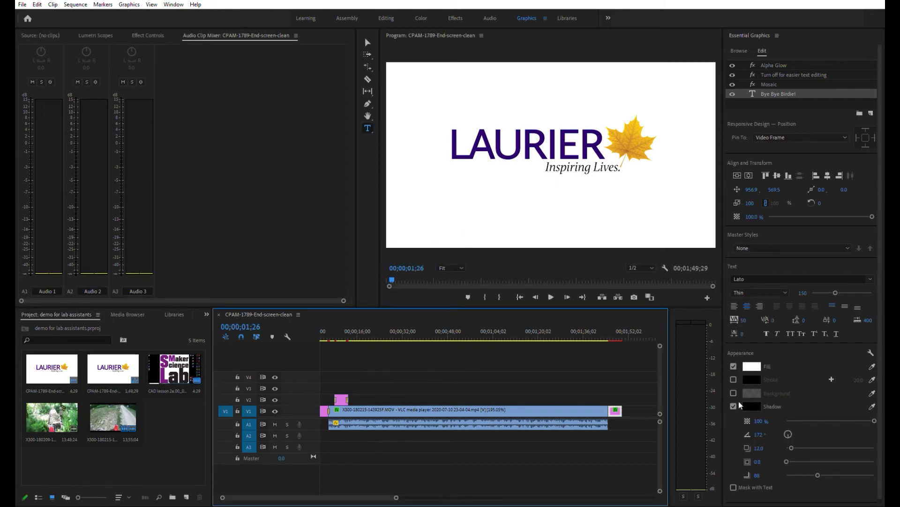
pyautogui.moveTo(621, 337); pyautogui.dragTo(605, 337)
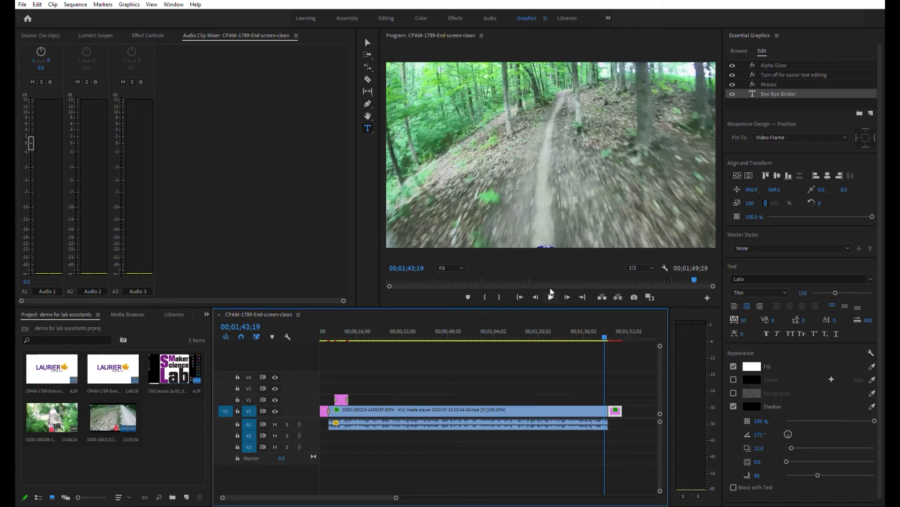
pyautogui.click(551, 294)
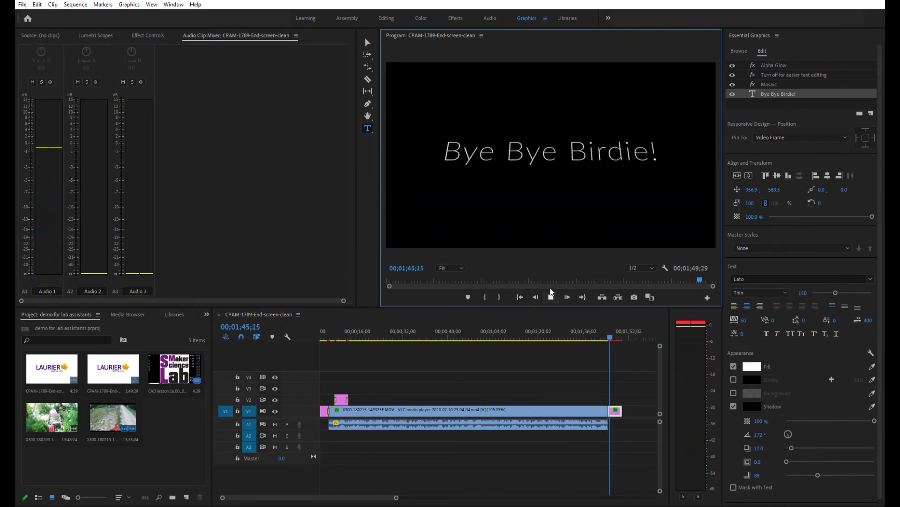
pyautogui.click(551, 290)
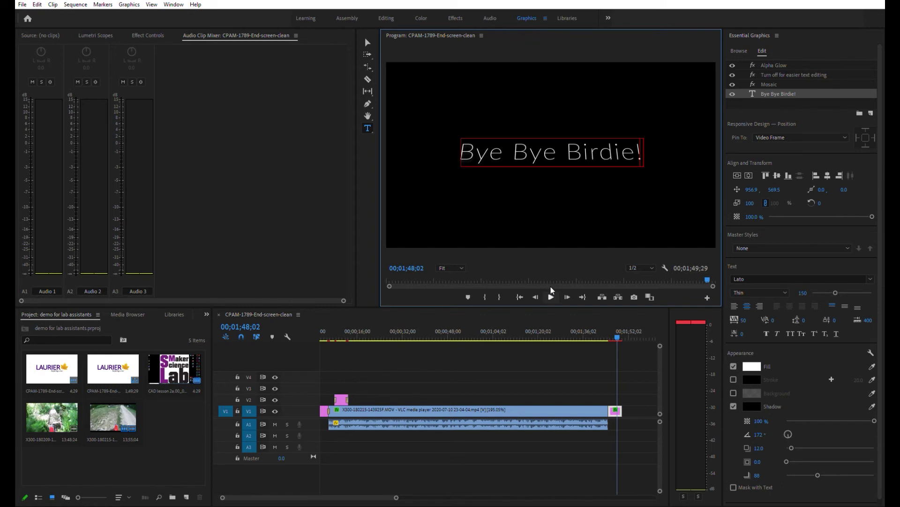
pyautogui.moveTo(355, 490); pyautogui.dragTo(353, 491)
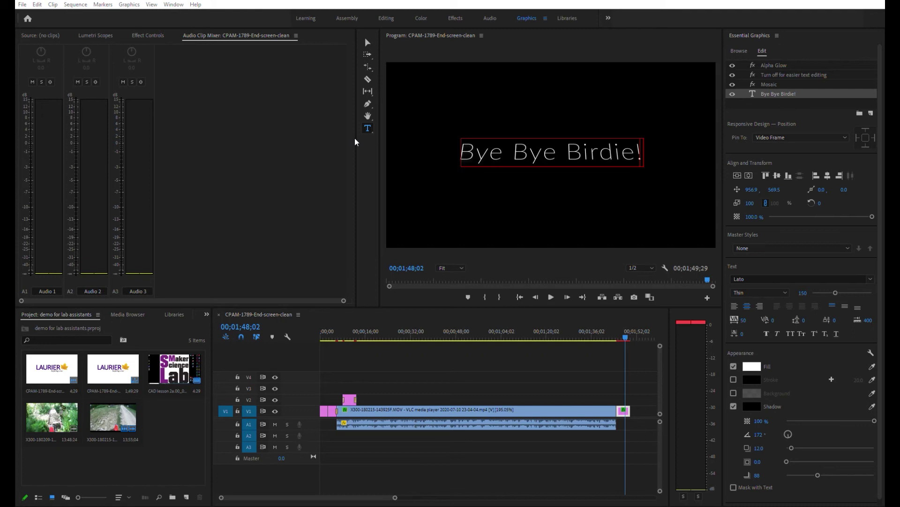
# Add the graduation photo to track V3 above the video clip and place a sequence marker over it at 00;00;43;28.
pyautogui.moveTo(320, 126); pyautogui.dragTo(443, 388)
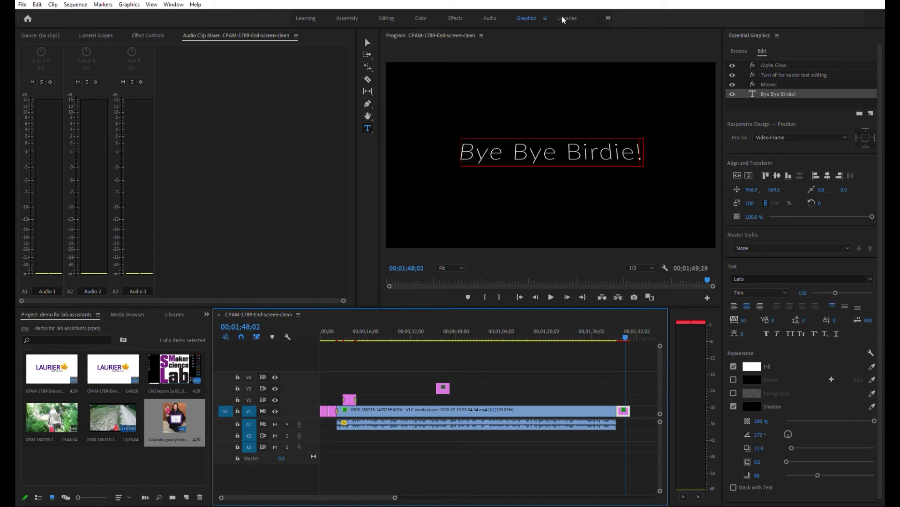
pyautogui.moveTo(626, 332); pyautogui.dragTo(444, 336)
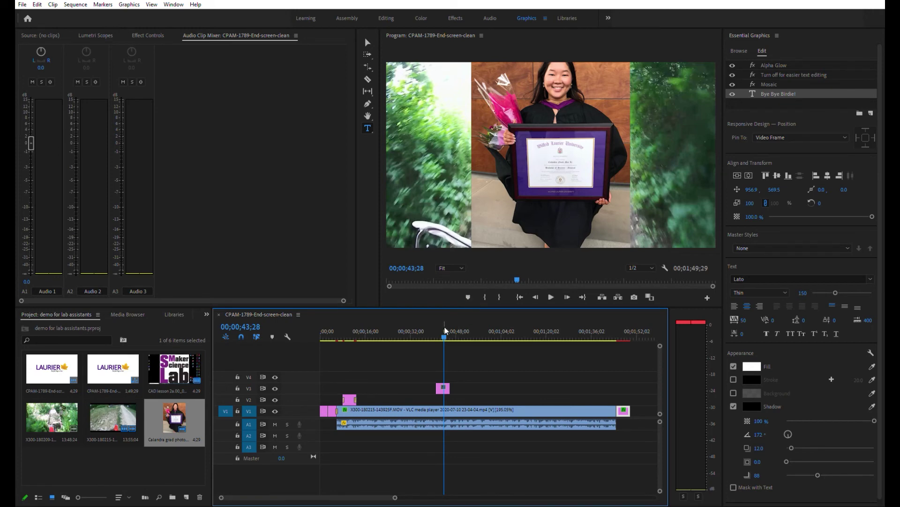
pyautogui.click(468, 297)
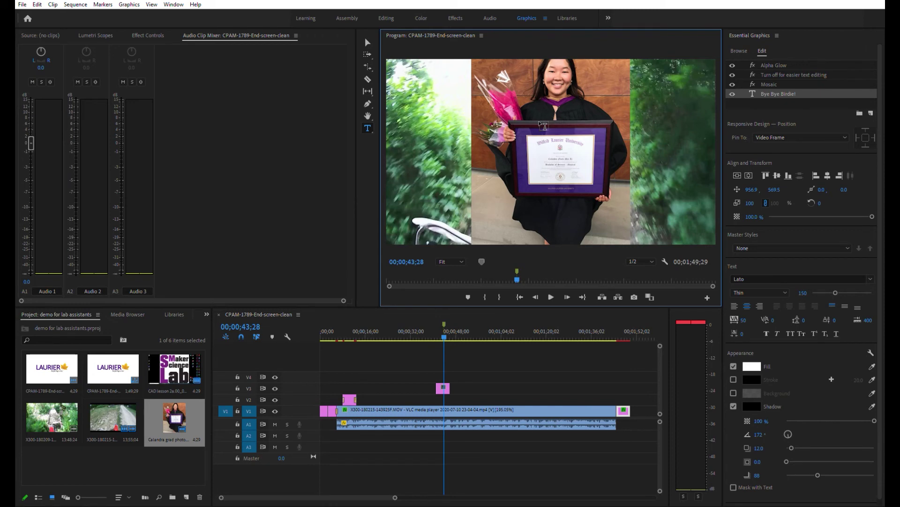
# Select the graduation photo on track V3, switch to the Editing workspace, and try a Scale of 200 before setting it to 220.
pyautogui.click(446, 381)
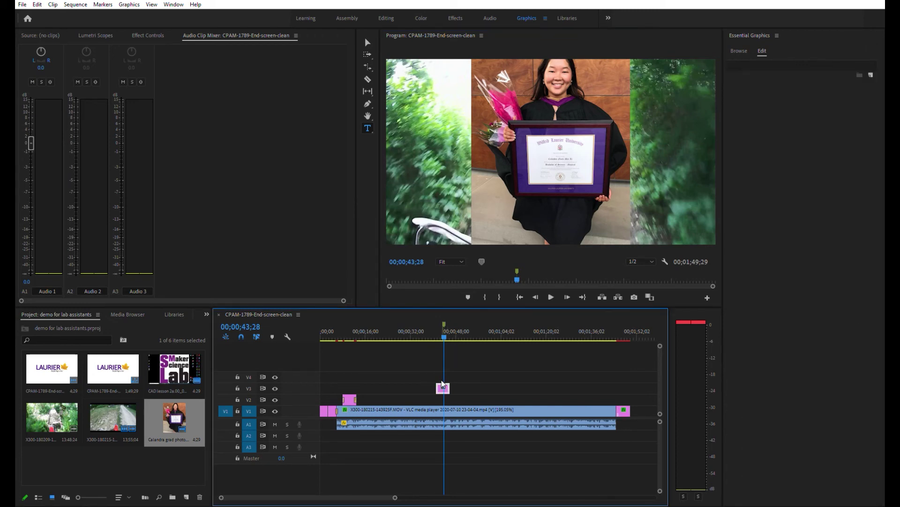
pyautogui.click(386, 15)
pyautogui.click(185, 91)
pyautogui.write('200')
pyautogui.press('Return')
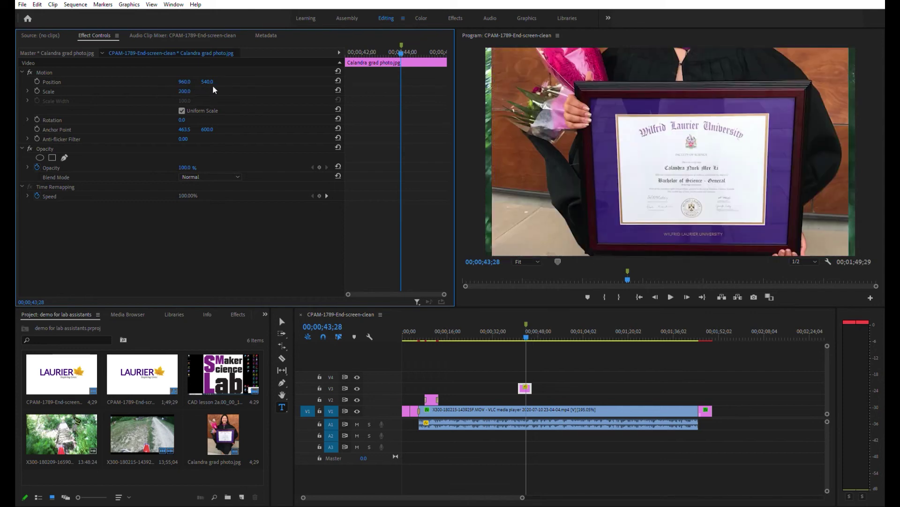
pyautogui.moveTo(189, 91); pyautogui.dragTo(196, 83)
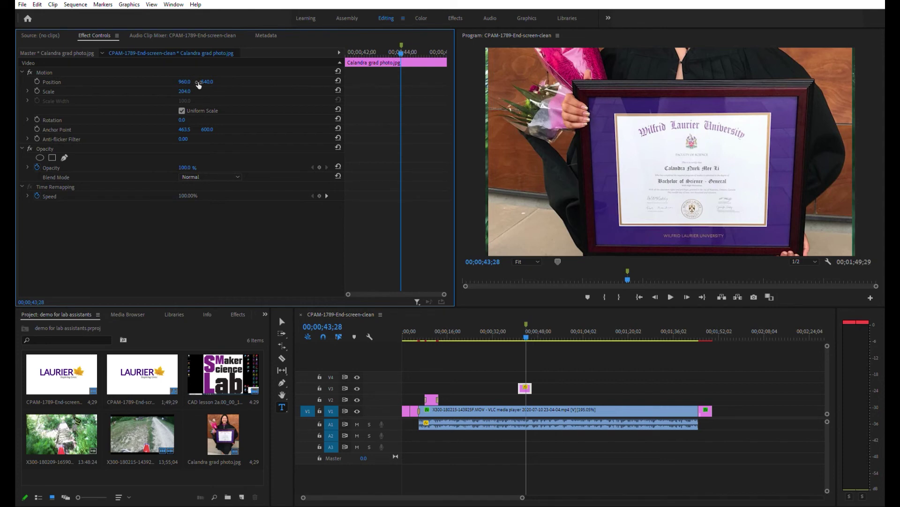
pyautogui.click(193, 87)
pyautogui.write('220')
pyautogui.press('Return')
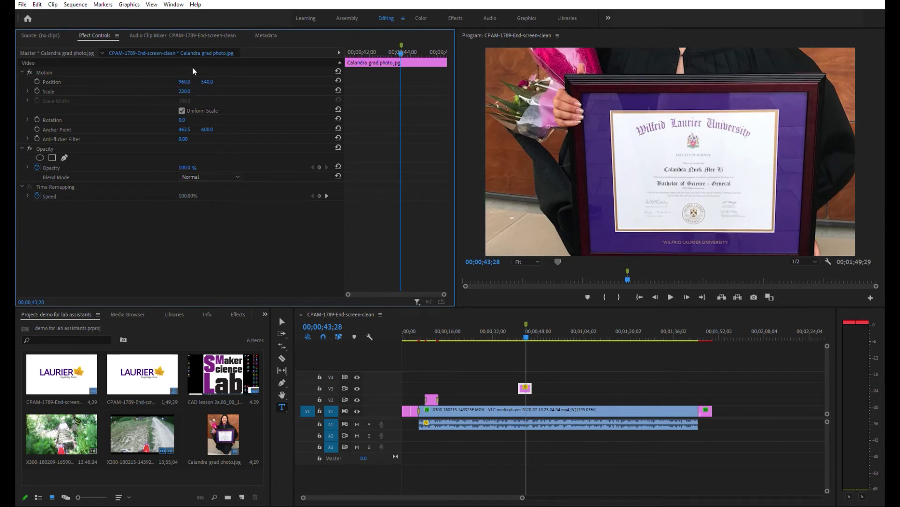
# Try vertical Position values of 800, 1200 and 1400 for the graduation photo, settling on 1300.
pyautogui.click(209, 81)
pyautogui.write('800')
pyautogui.press('Return')
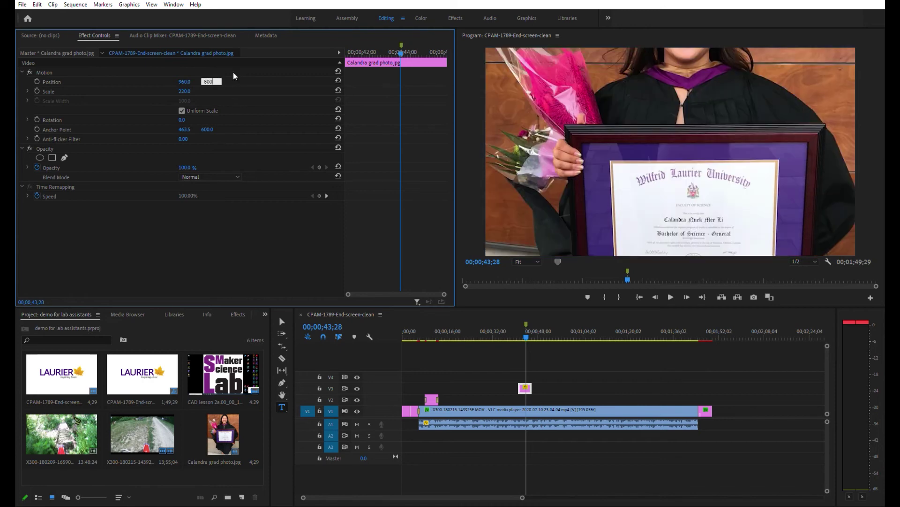
pyautogui.click(207, 81)
pyautogui.write('1200')
pyautogui.press('Return')
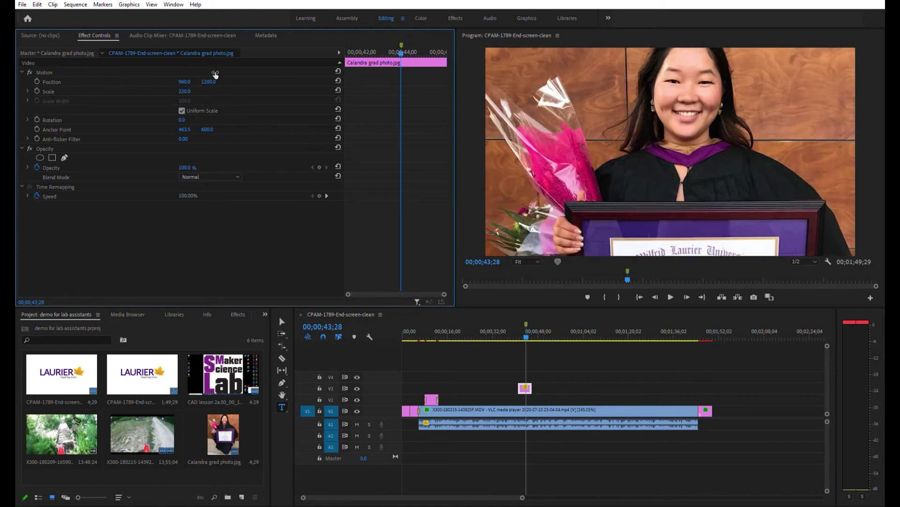
pyautogui.click(208, 81)
pyautogui.write('1400')
pyautogui.press('Return')
pyautogui.click(214, 76)
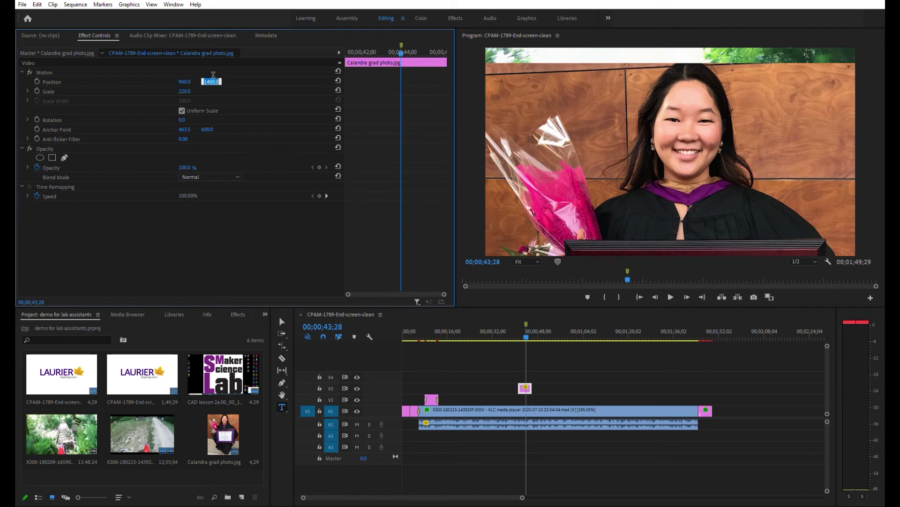
pyautogui.write('13')
pyautogui.press('Return')
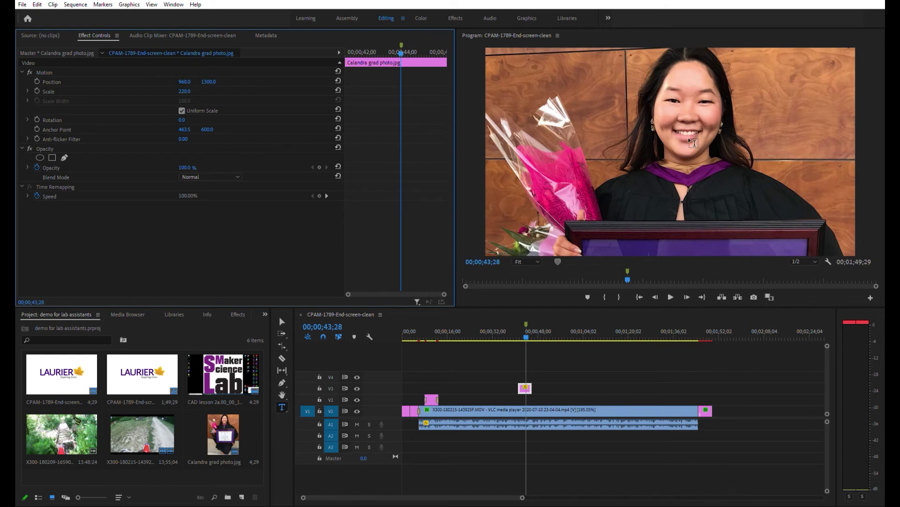
# Delete the graduation photo clip from track V3.
pyautogui.click(528, 383)
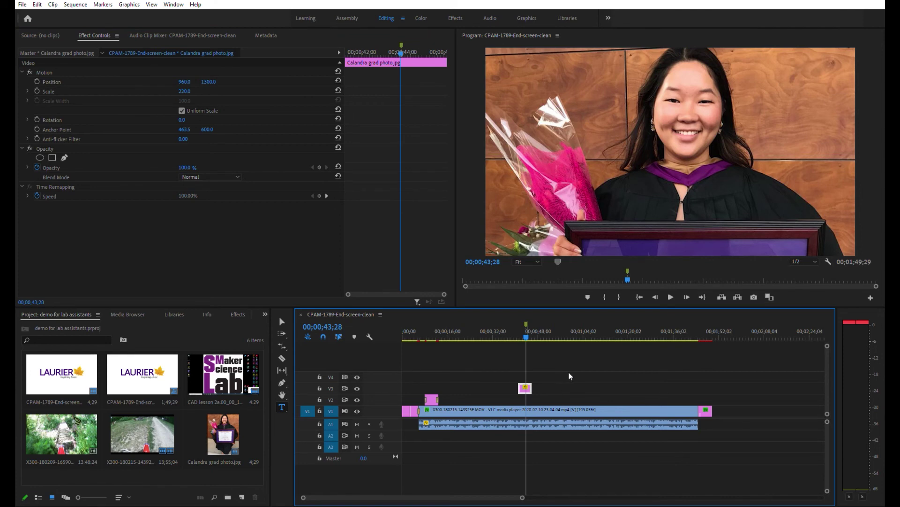
pyautogui.click(558, 356)
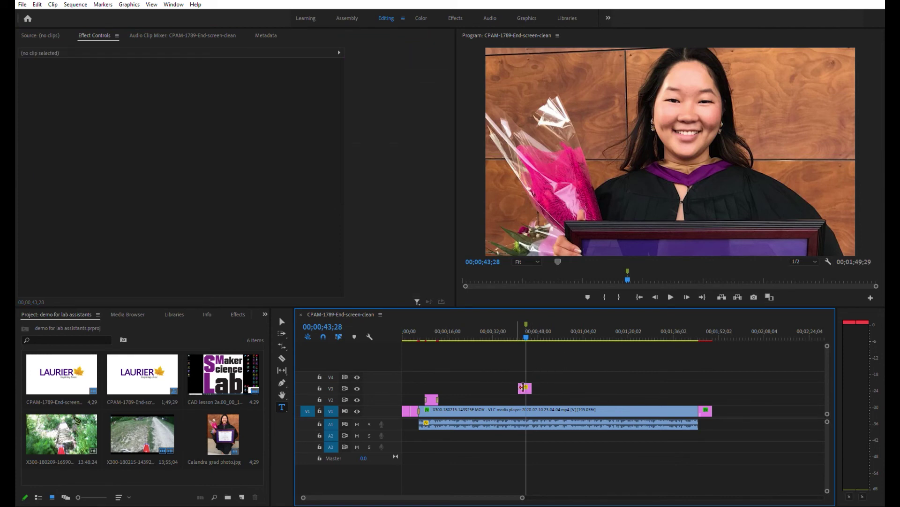
pyautogui.click(525, 386)
pyautogui.press('Delete')
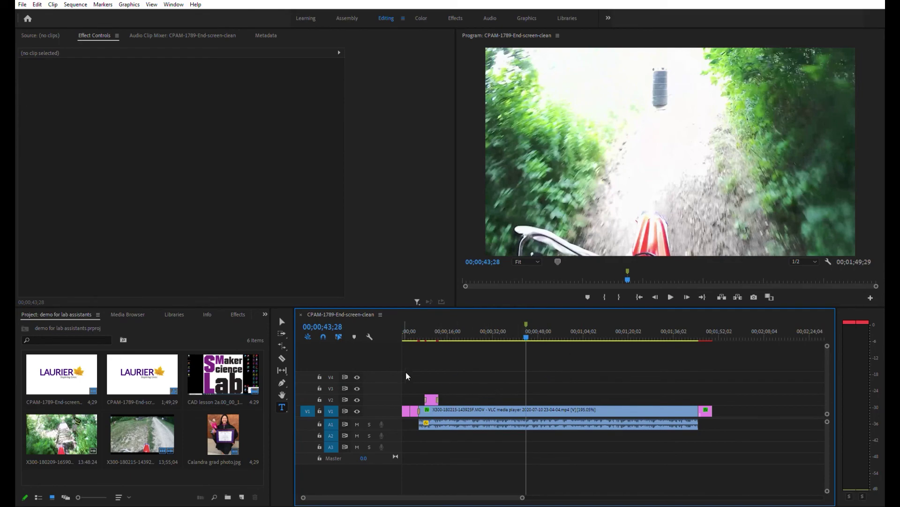
# Move the playhead to 00;00;55;05 and check the Program monitor's playback resolution setting.
pyautogui.moveTo(528, 334); pyautogui.dragTo(560, 368)
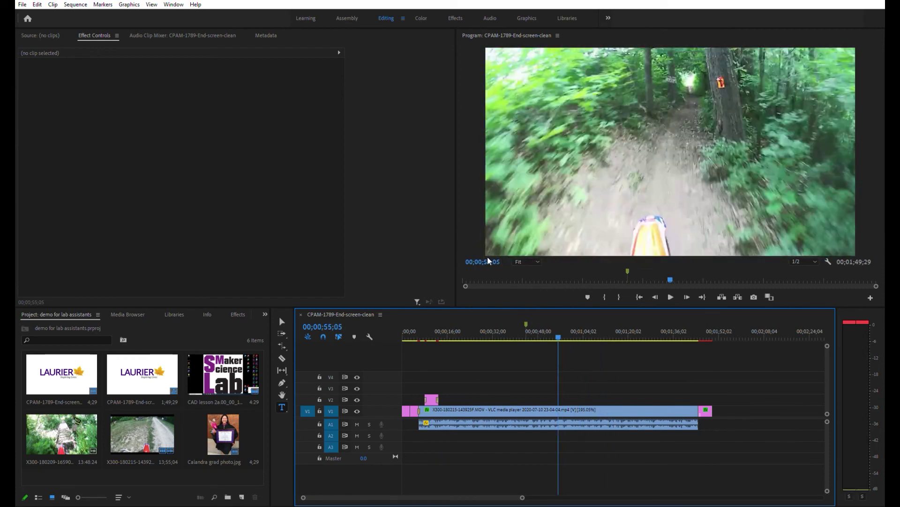
pyautogui.click(813, 264)
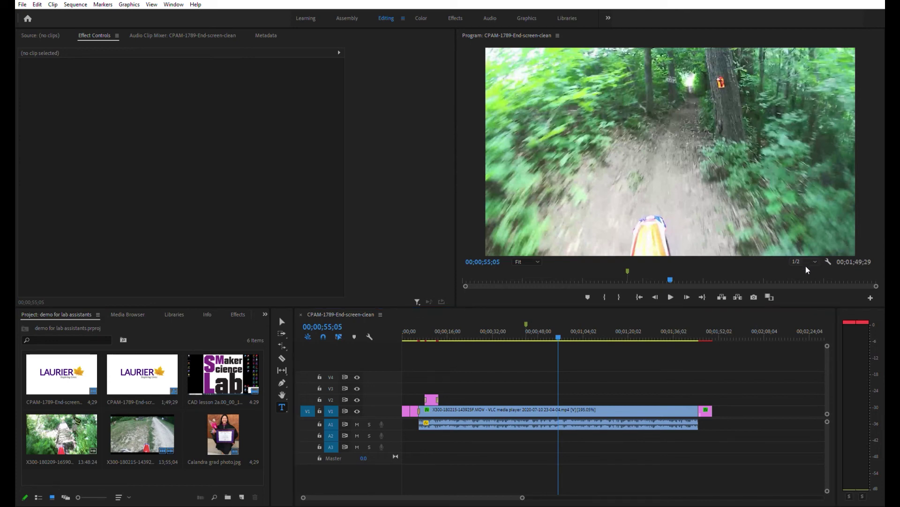
pyautogui.click(783, 266)
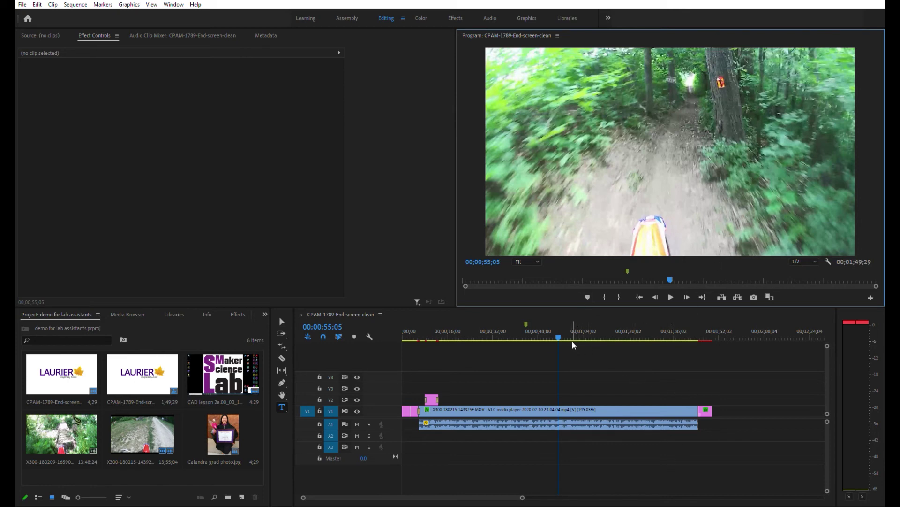
# Move the playhead to about 00;01;41;17 near the end of the video clip and play the sequence to its end.
pyautogui.moveTo(558, 329); pyautogui.dragTo(679, 339)
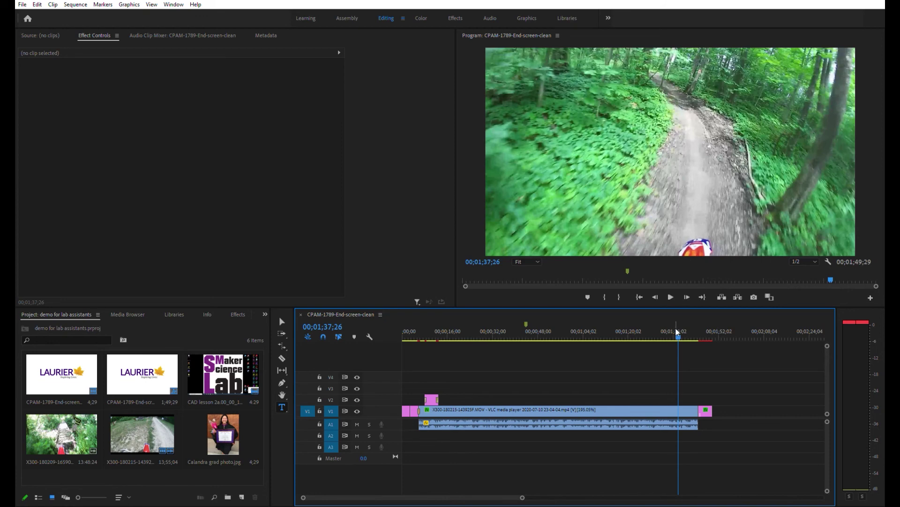
pyautogui.moveTo(680, 331); pyautogui.dragTo(690, 331)
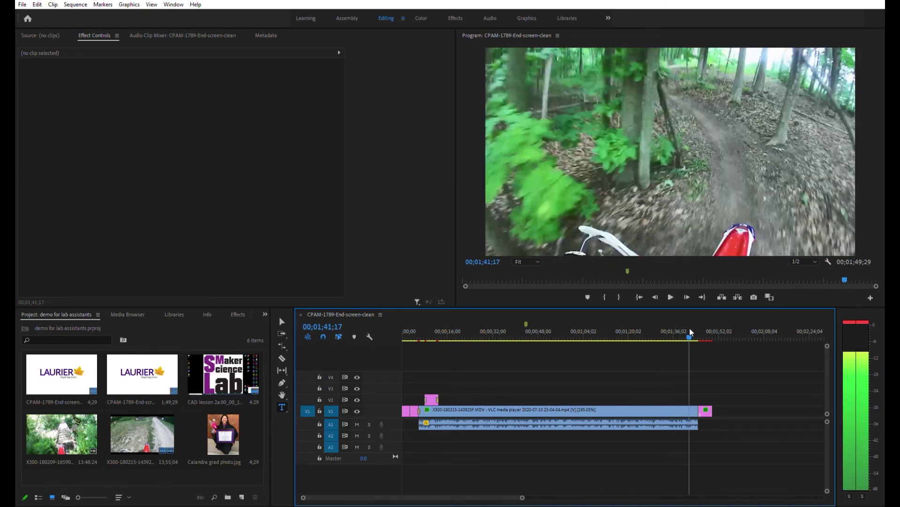
pyautogui.click(672, 296)
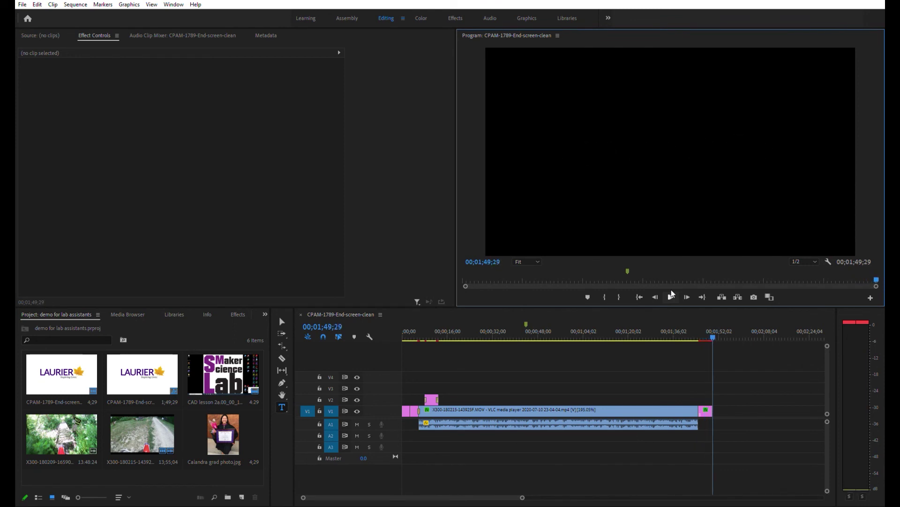
# Mark the Out point at the sequence end, 00;01;49;29, and open the Export Settings after returning to the sequence start.
pyautogui.click(619, 292)
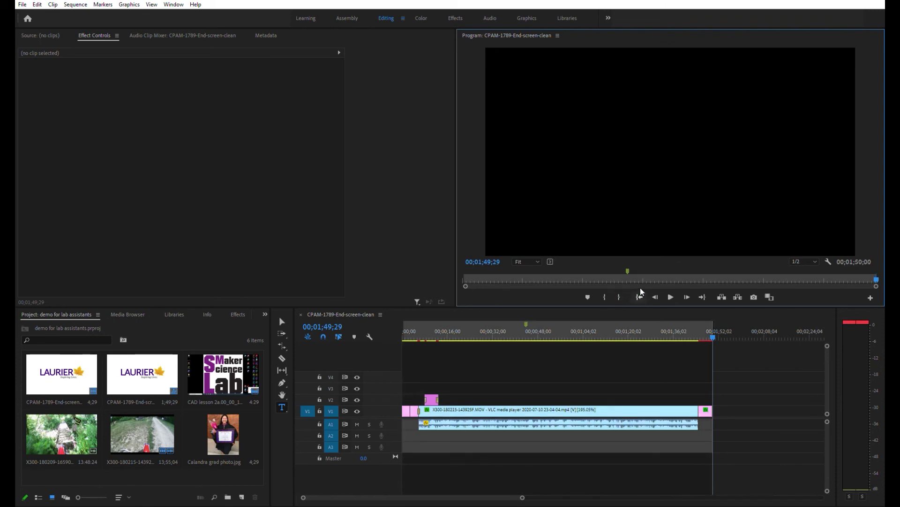
pyautogui.click(641, 293)
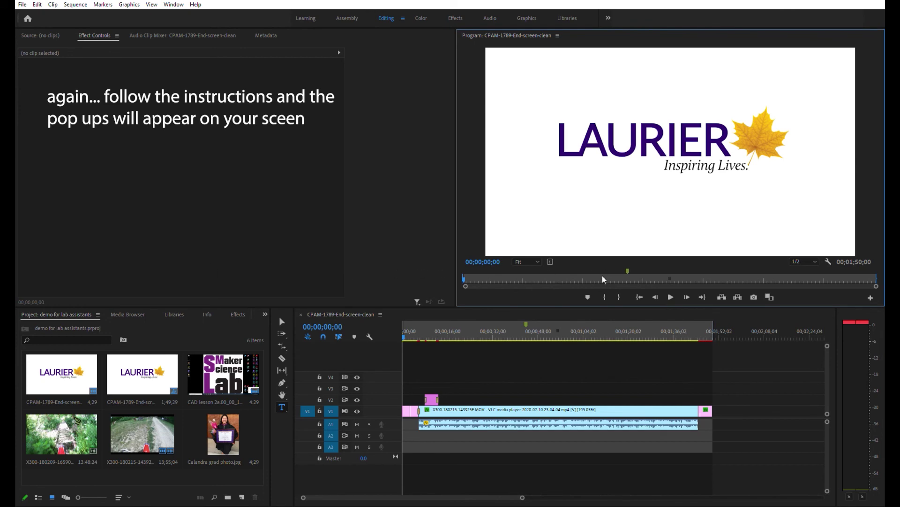
pyautogui.click(279, 316)
pyautogui.hotkey('ctrl', 'm')
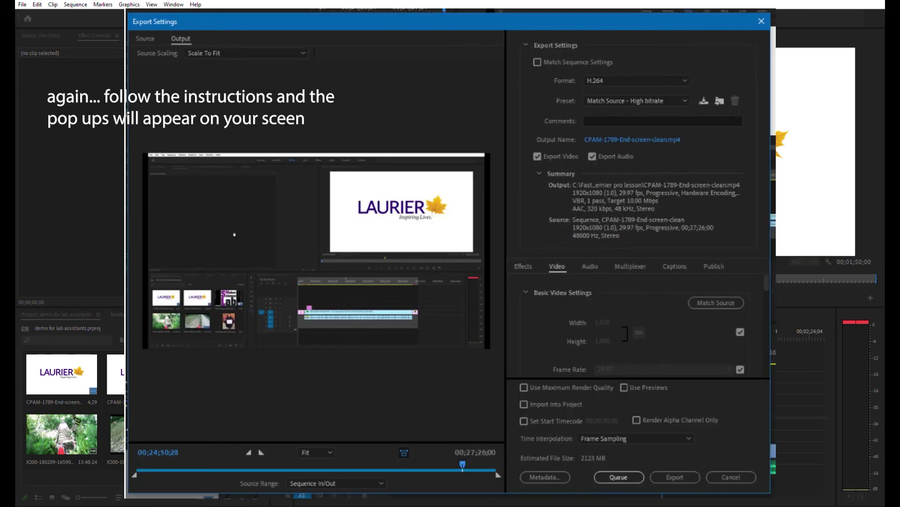